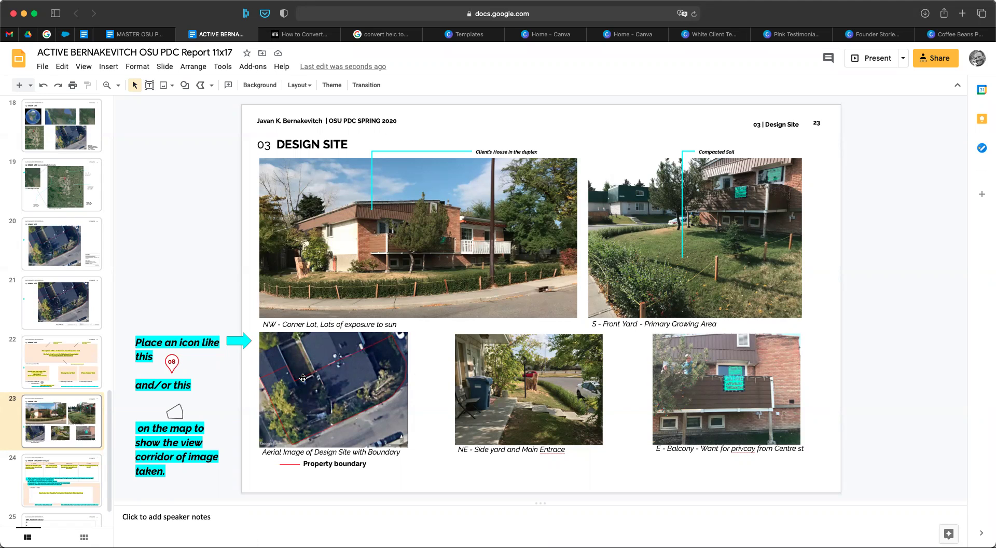
Draw a triangular view-corridor polyline near the upper-right corner of the aerial site image on slide 23.
{"action": "left_click", "coordinate": [71, 254]}
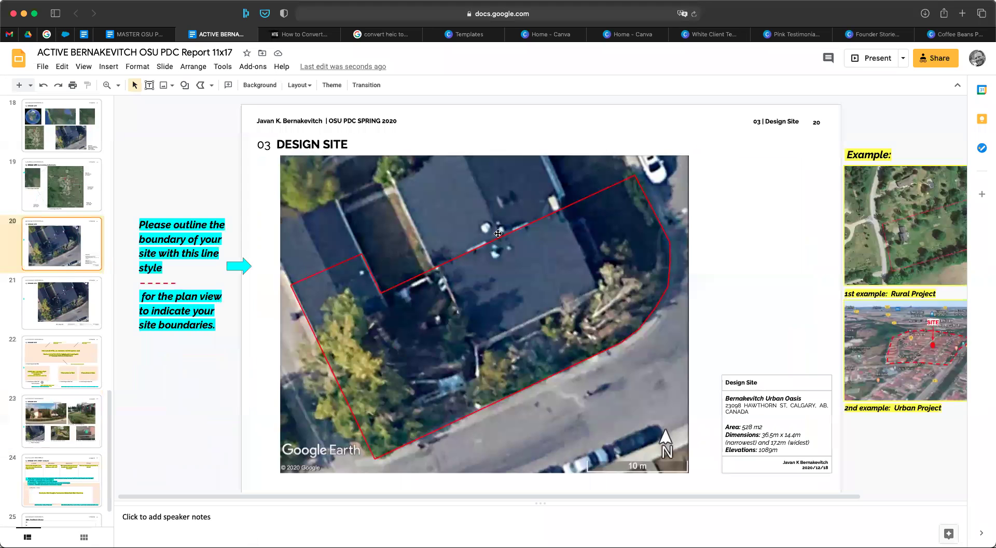
{"action": "left_click", "coordinate": [55, 423]}
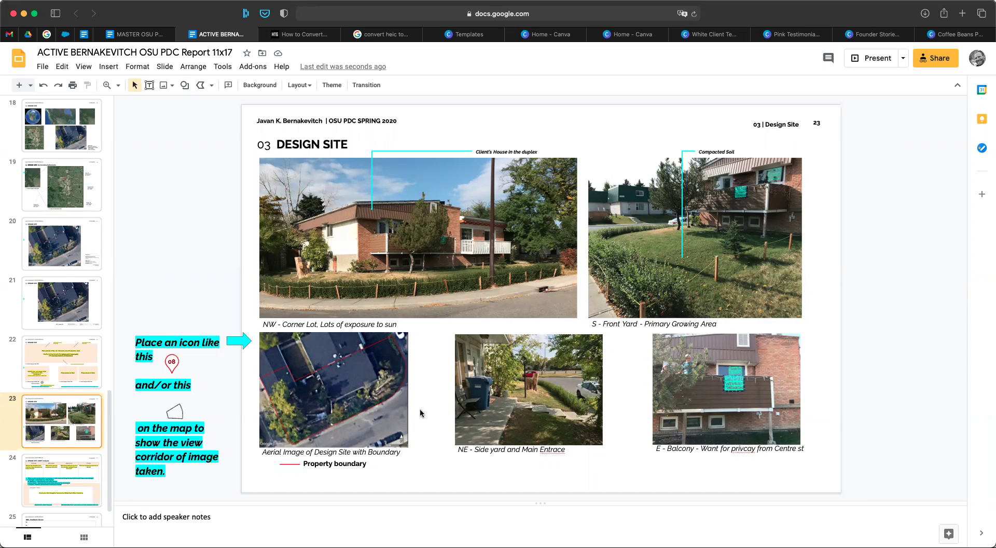
{"action": "left_click", "coordinate": [185, 86]}
{"action": "left_click", "coordinate": [208, 86]}
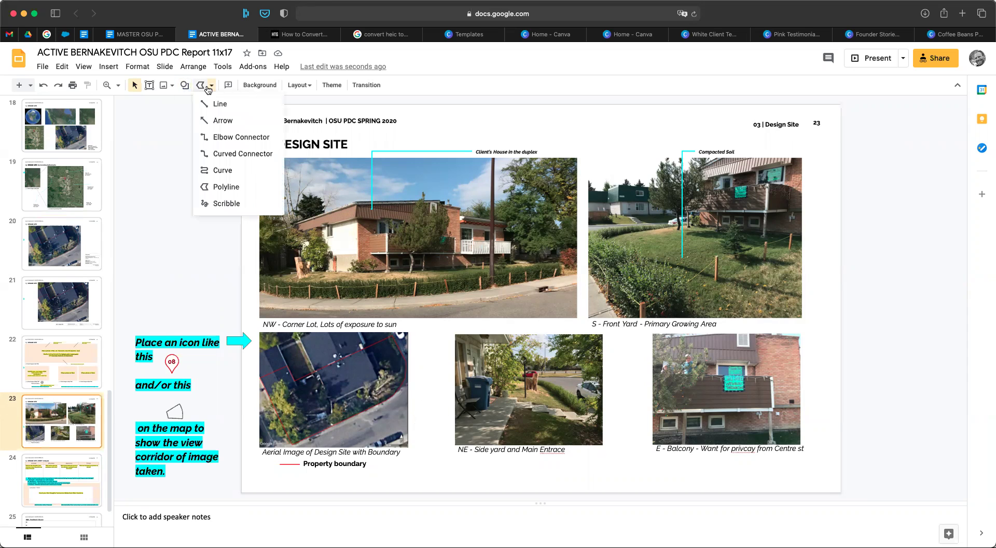
{"action": "left_click", "coordinate": [232, 188]}
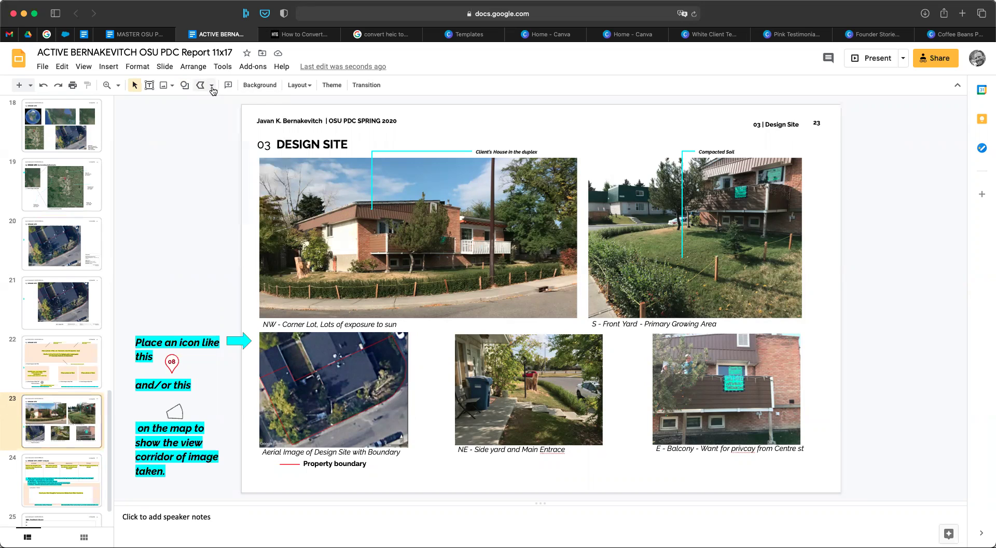
{"action": "left_click", "coordinate": [212, 88]}
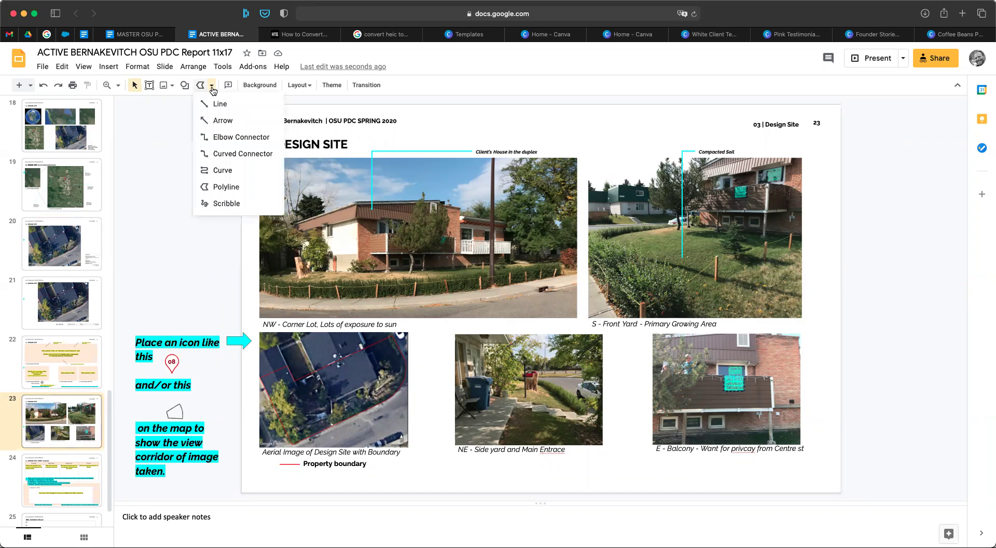
{"action": "left_click", "coordinate": [224, 187]}
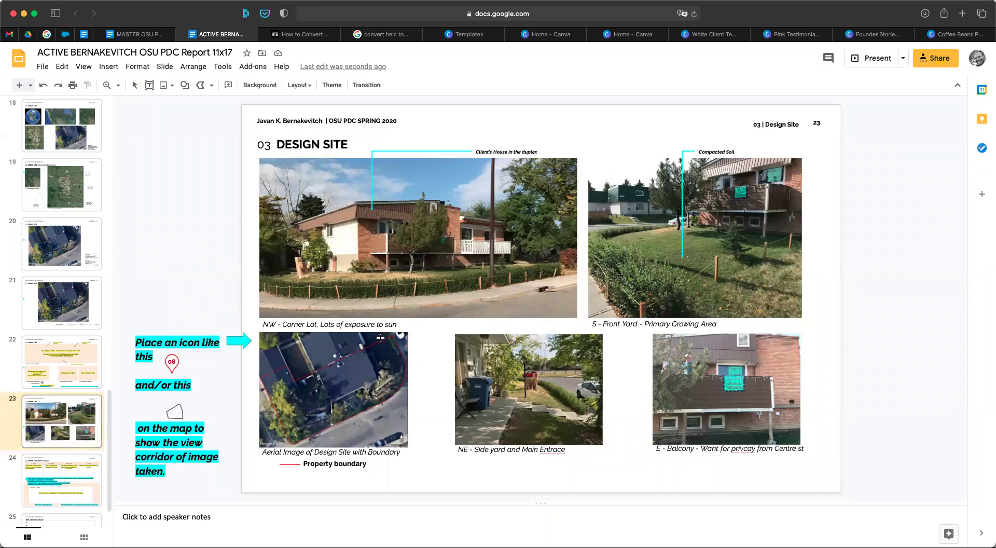
{"action": "left_click_drag", "start_coordinate": [385, 346], "coordinate": [406, 360]}
{"action": "left_click", "coordinate": [406, 360]}
{"action": "left_click", "coordinate": [392, 388]}
{"action": "left_click", "coordinate": [384, 345]}
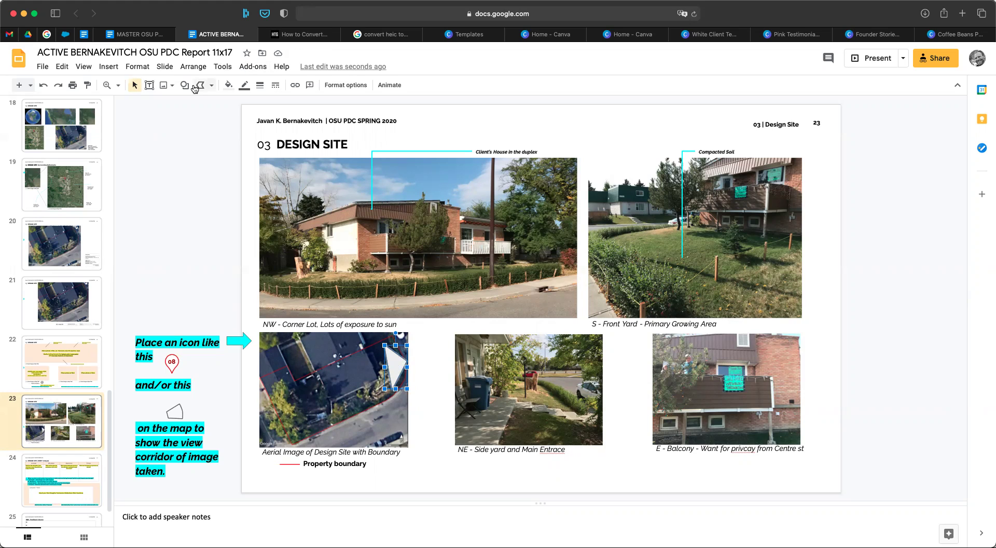
Make the fill of the new view-corridor triangle transparent.
{"action": "left_click", "coordinate": [228, 85]}
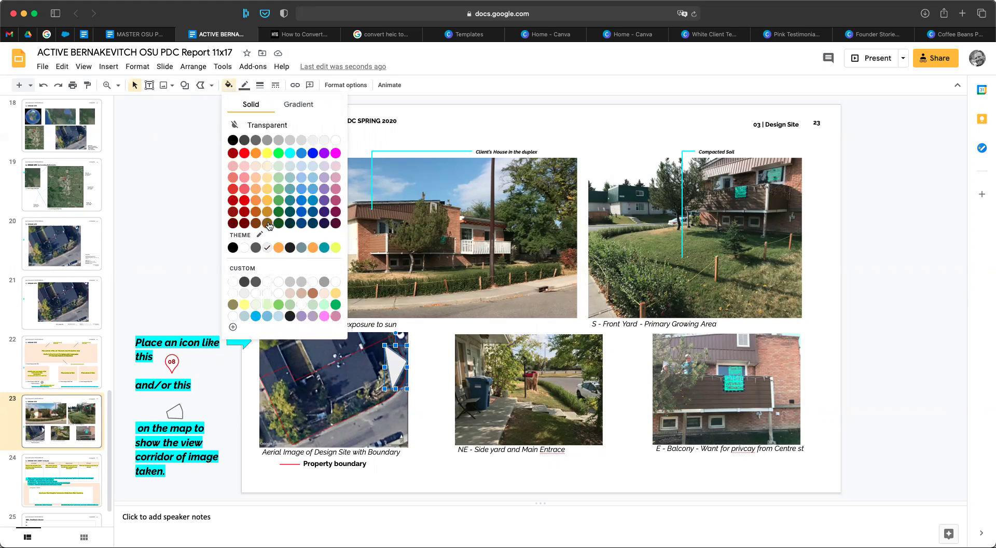
{"action": "left_click", "coordinate": [246, 202]}
{"action": "left_click", "coordinate": [226, 86]}
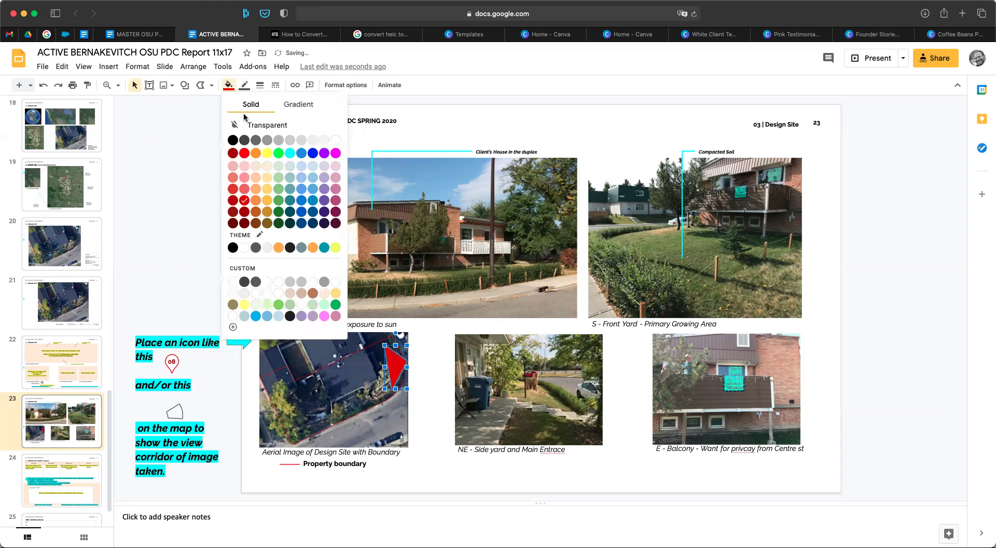
{"action": "left_click", "coordinate": [288, 127]}
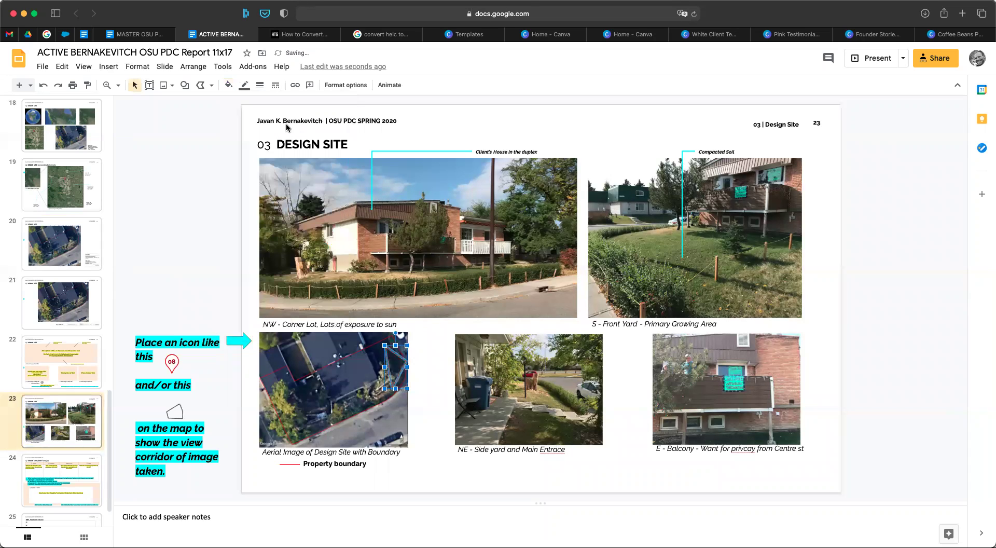
Give the view-corridor triangle a red outline with a weight of 4px.
{"action": "left_click", "coordinate": [245, 86]}
{"action": "left_click", "coordinate": [258, 181]}
{"action": "left_click", "coordinate": [259, 86]}
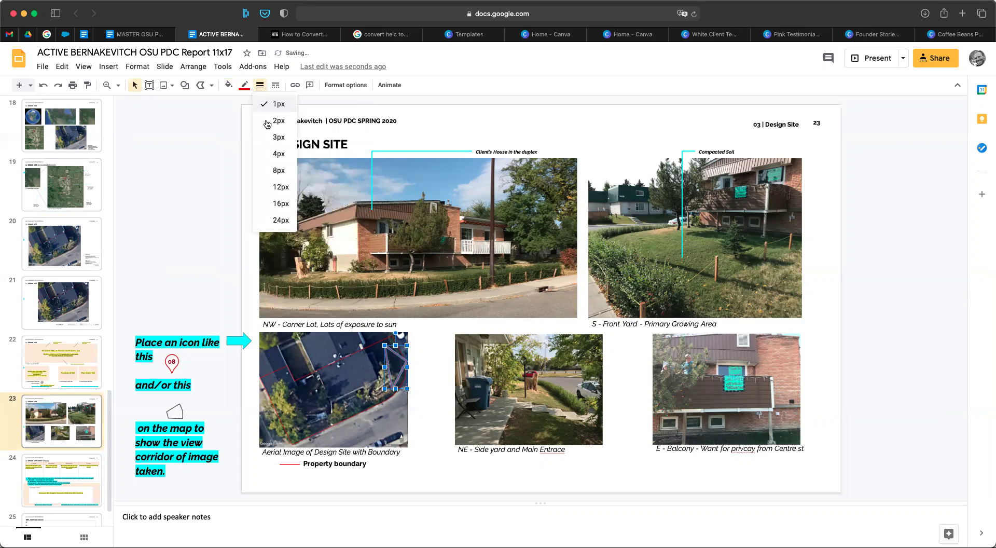
{"action": "left_click", "coordinate": [272, 154]}
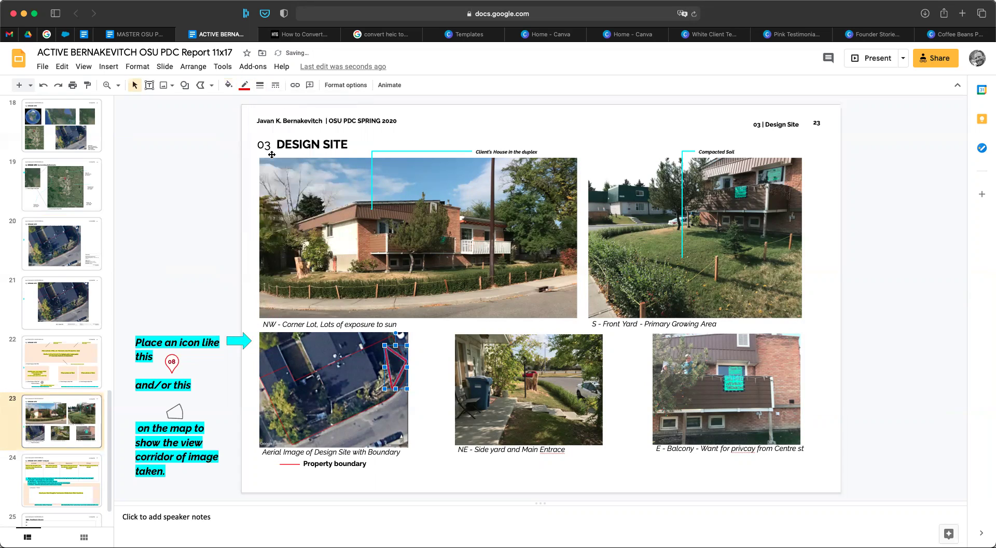
{"action": "left_click", "coordinate": [433, 386]}
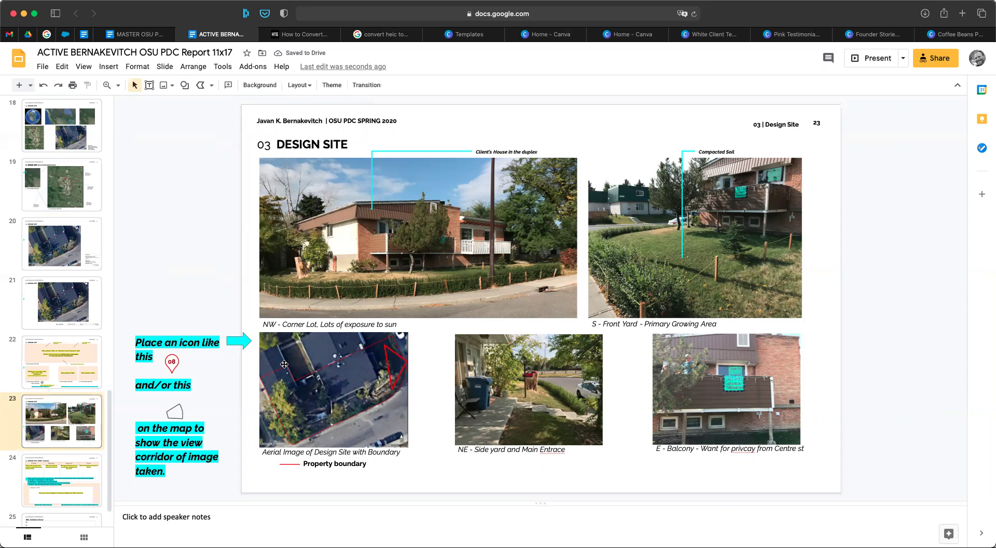
Add a thin red border around the NW corner-lot photo to match the red triangle on the aerial image.
{"action": "left_click", "coordinate": [491, 222]}
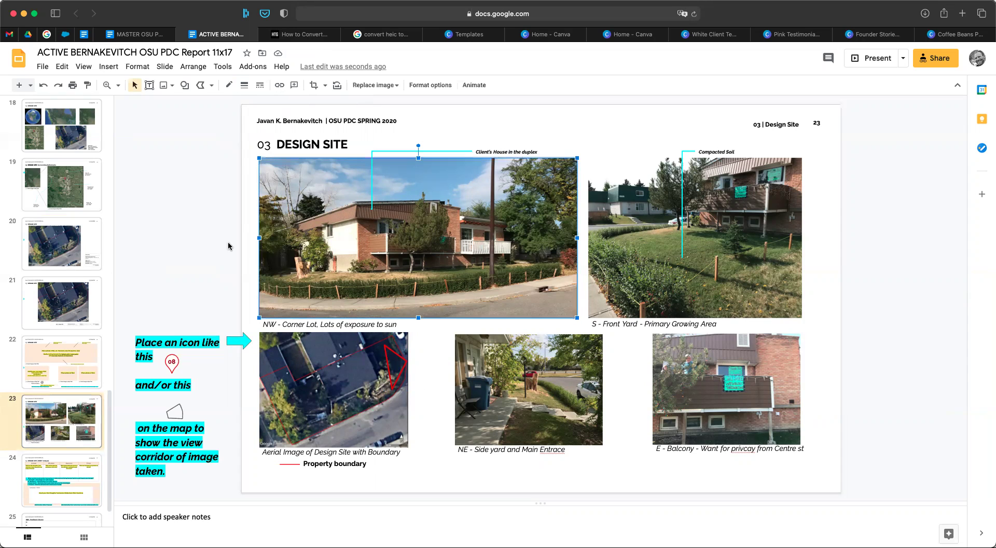
{"action": "left_click", "coordinate": [245, 85]}
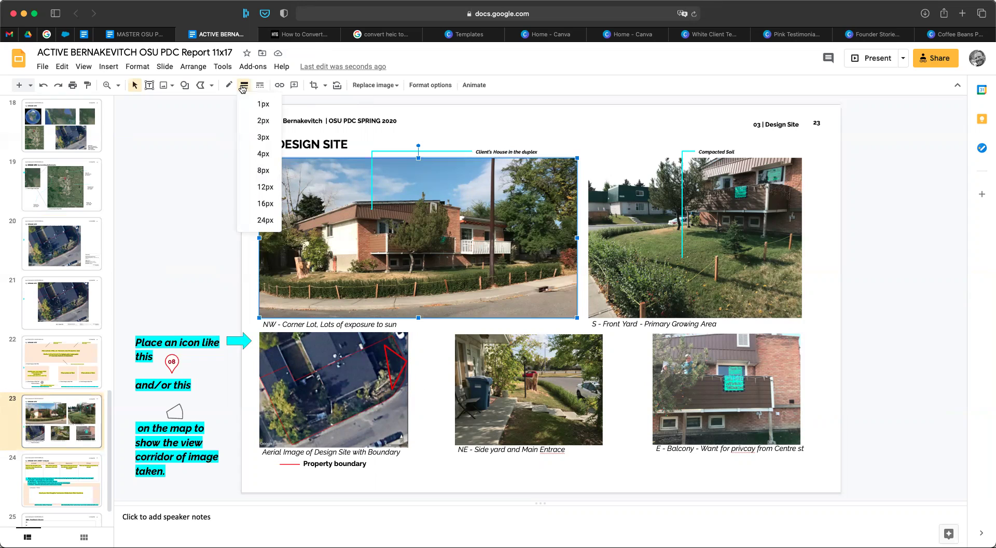
{"action": "left_click", "coordinate": [257, 109]}
{"action": "left_click", "coordinate": [228, 86]}
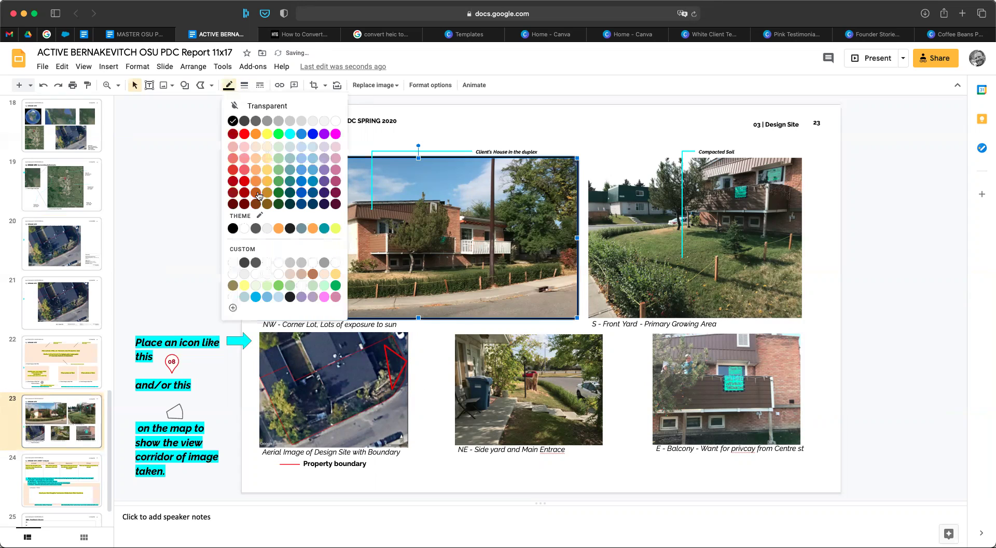
{"action": "left_click", "coordinate": [246, 133]}
{"action": "left_click", "coordinate": [444, 400]}
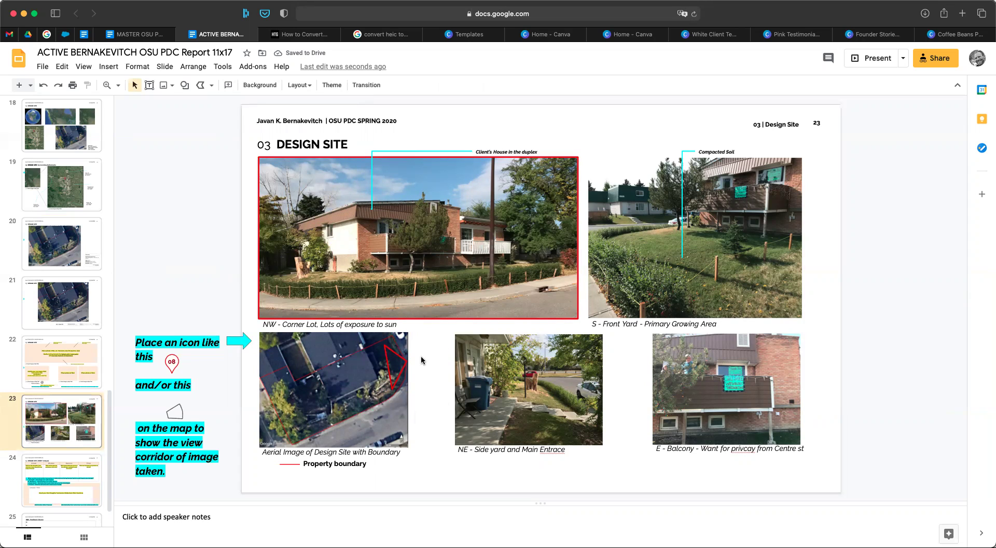
Set the border weight of the NW corner-lot photo to 8px.
{"action": "left_click", "coordinate": [428, 278]}
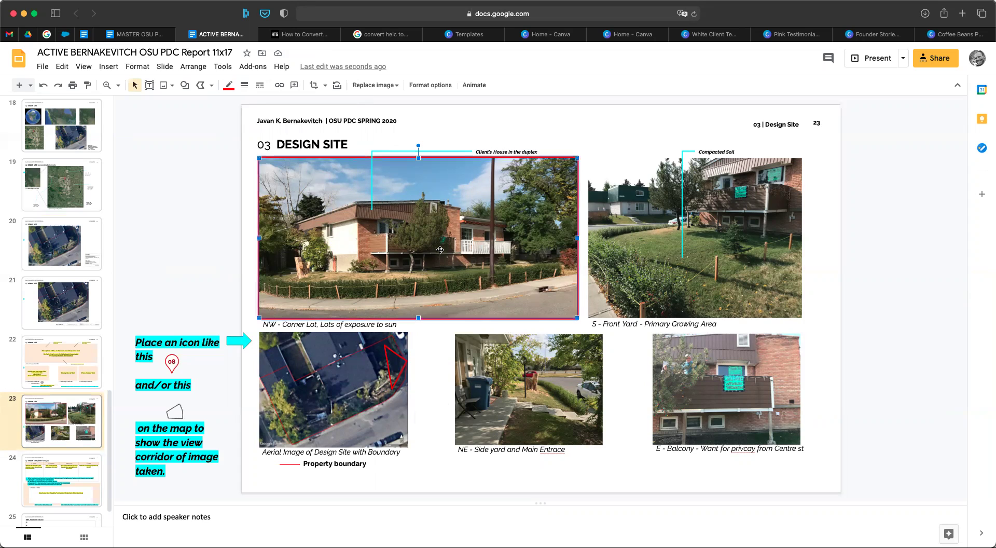
{"action": "left_click", "coordinate": [244, 85]}
{"action": "left_click", "coordinate": [254, 170]}
{"action": "left_click", "coordinate": [206, 188]}
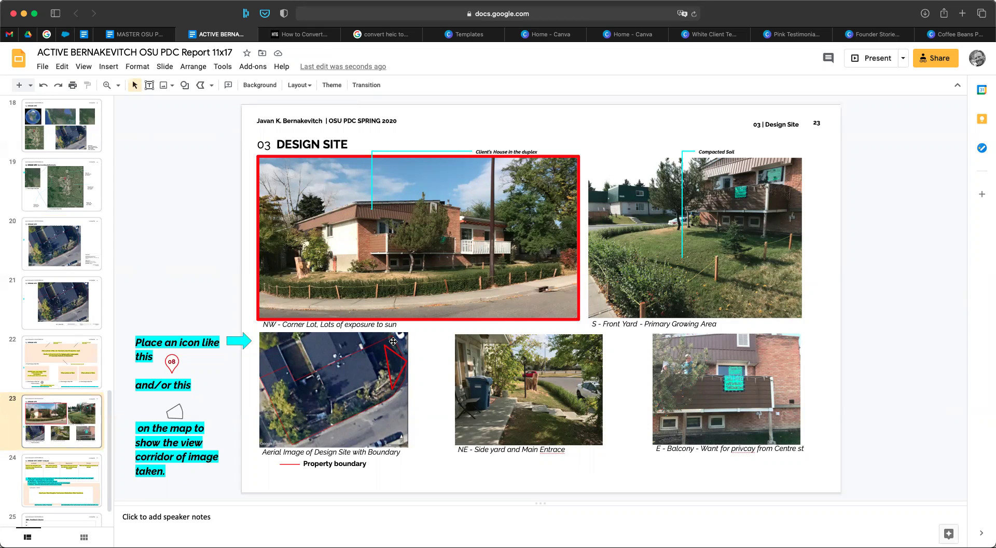
Draw a second, smaller triangular polyline across the aerial image's upper edge, just above the red triangle.
{"action": "left_click", "coordinate": [212, 86]}
{"action": "left_click", "coordinate": [417, 417]}
{"action": "left_click", "coordinate": [369, 343]}
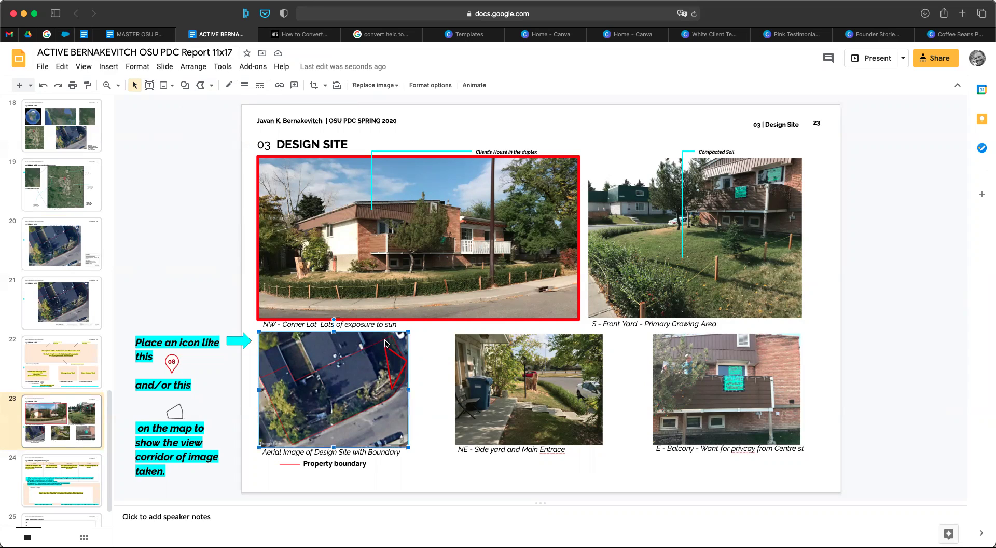
{"action": "left_click", "coordinate": [211, 85]}
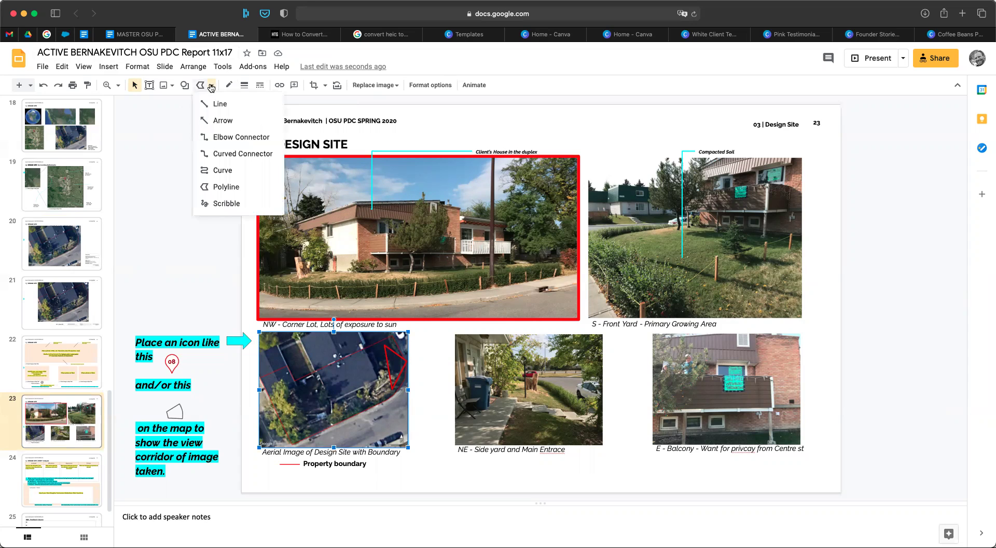
{"action": "left_click", "coordinate": [233, 193]}
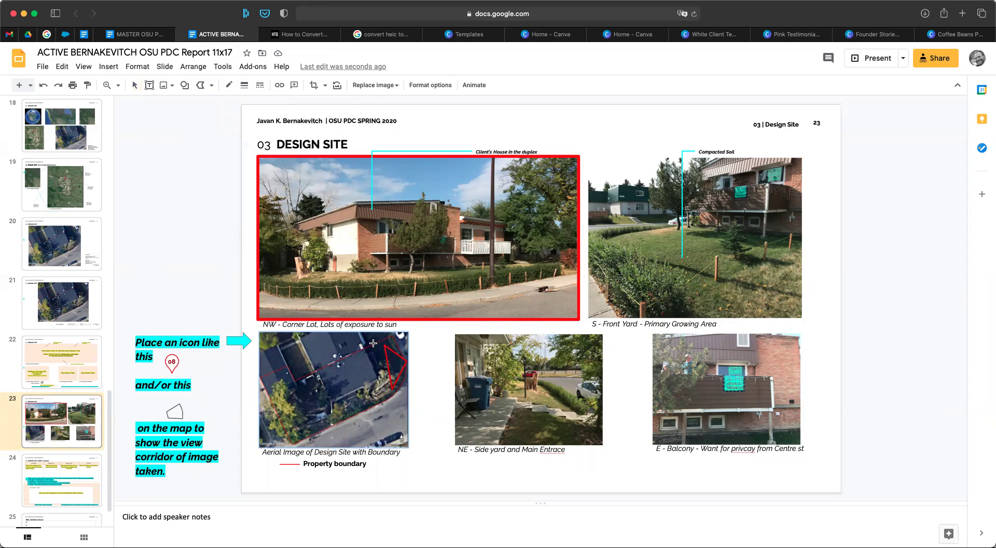
{"action": "left_click", "coordinate": [395, 341]}
{"action": "left_click", "coordinate": [371, 338]}
Format the second triangle with a 4px magenta outline and a transparent fill.
{"action": "left_click", "coordinate": [245, 86]}
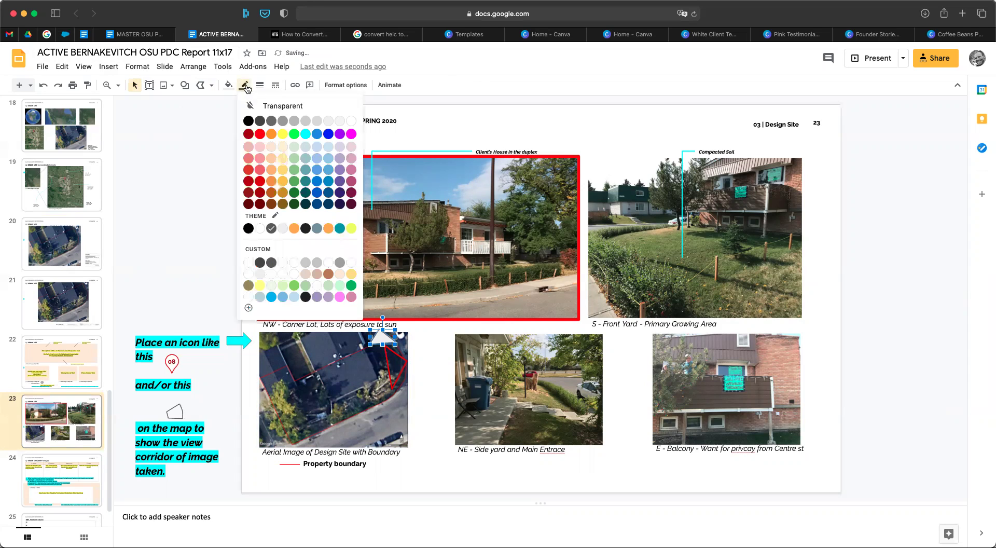
{"action": "left_click", "coordinate": [260, 85]}
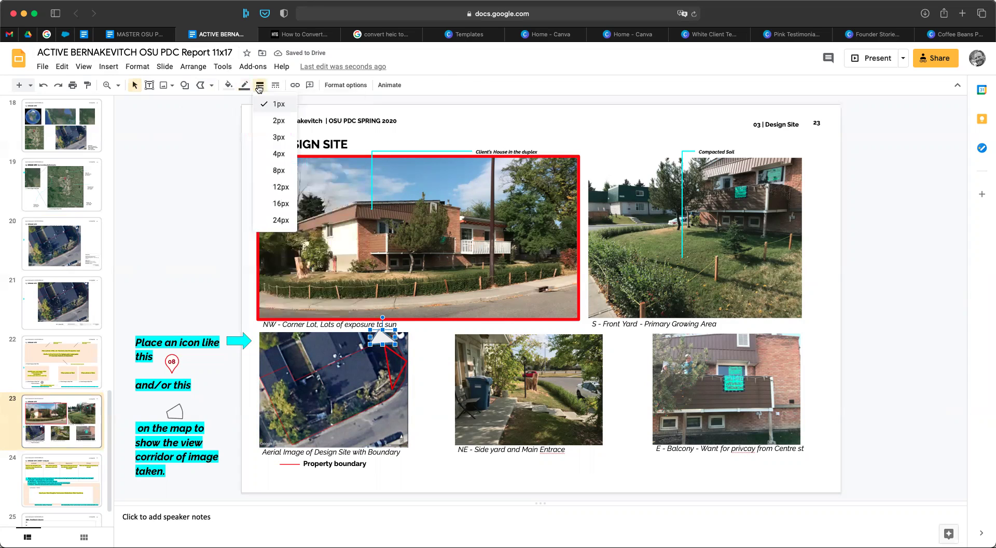
{"action": "left_click", "coordinate": [279, 154]}
{"action": "left_click", "coordinate": [229, 85]}
{"action": "left_click", "coordinate": [244, 85]}
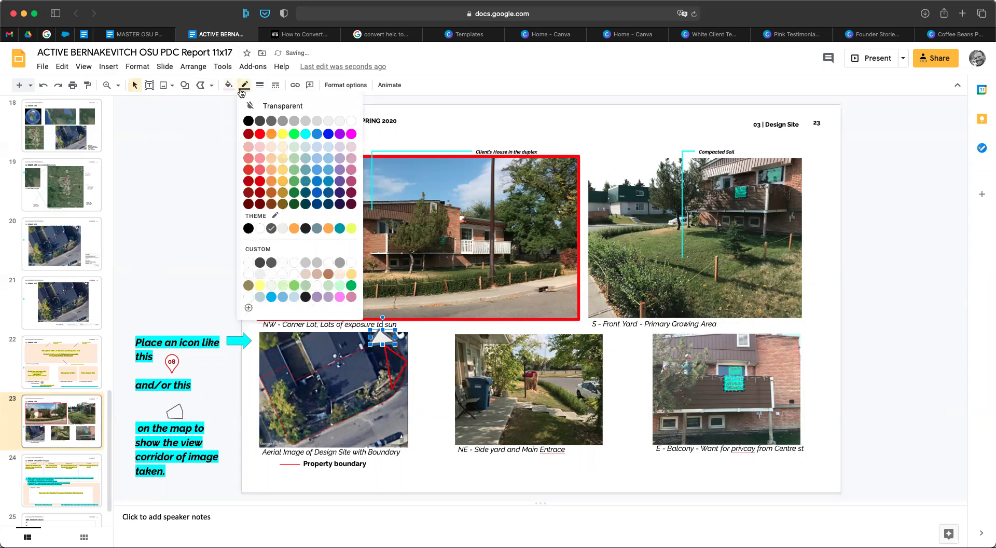
{"action": "left_click", "coordinate": [352, 136]}
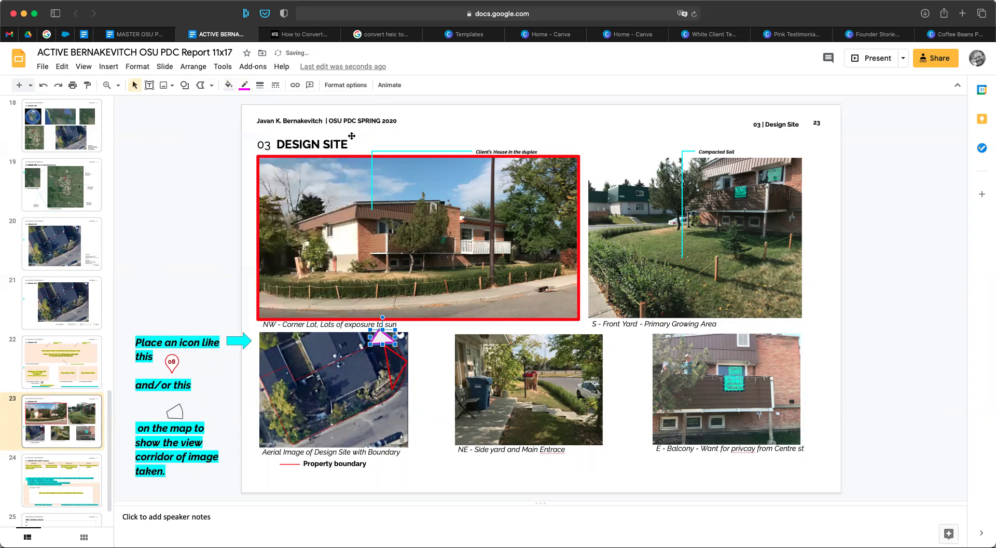
{"action": "left_click", "coordinate": [229, 86]}
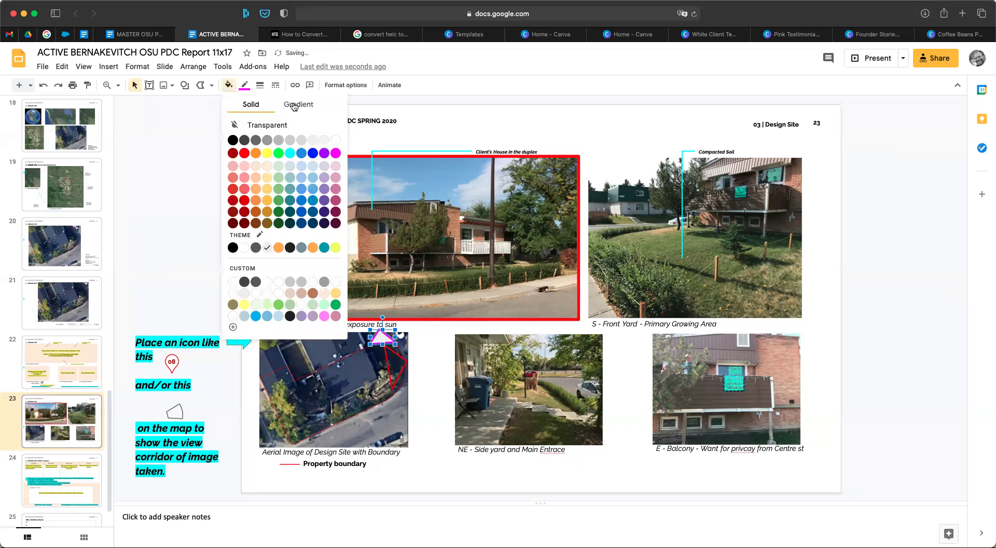
{"action": "left_click", "coordinate": [289, 124]}
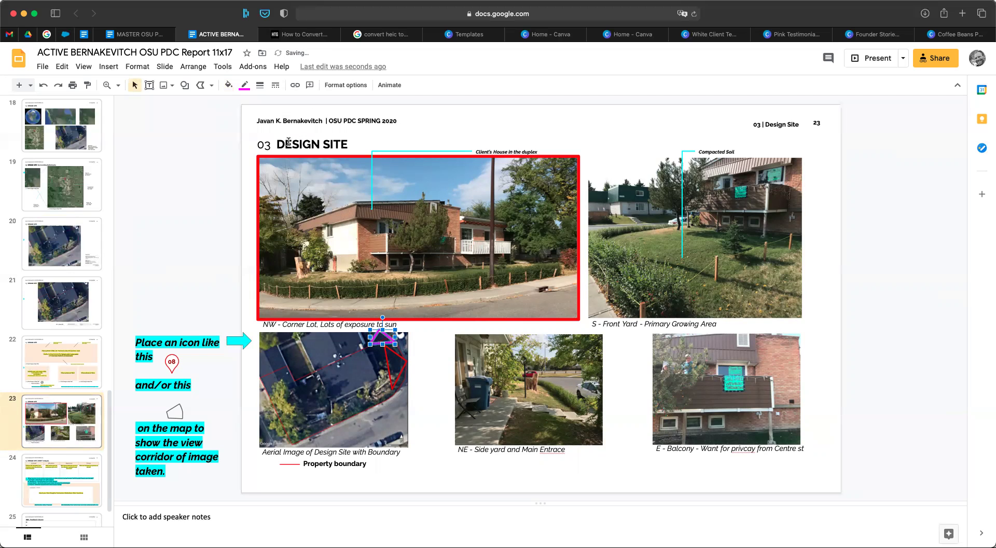
Copy the magenta triangle's formatting onto the S front-yard photo with Paint format.
{"action": "left_click", "coordinate": [87, 86]}
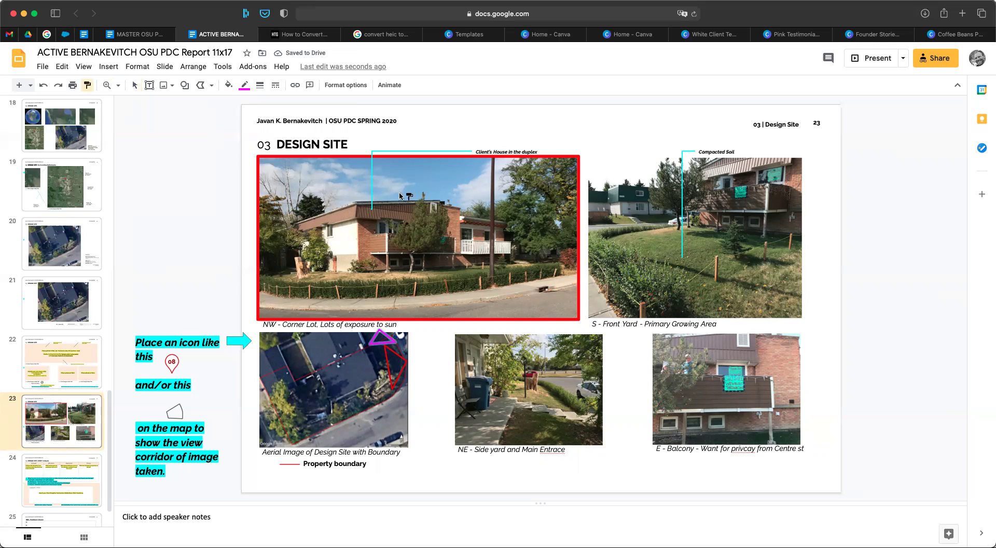
{"action": "left_click", "coordinate": [647, 265]}
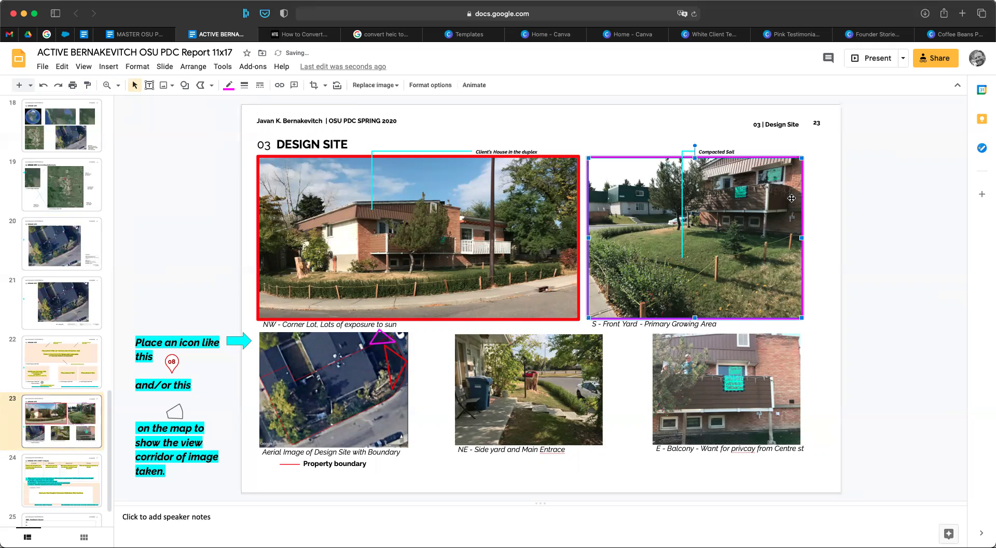
{"action": "left_click", "coordinate": [814, 228]}
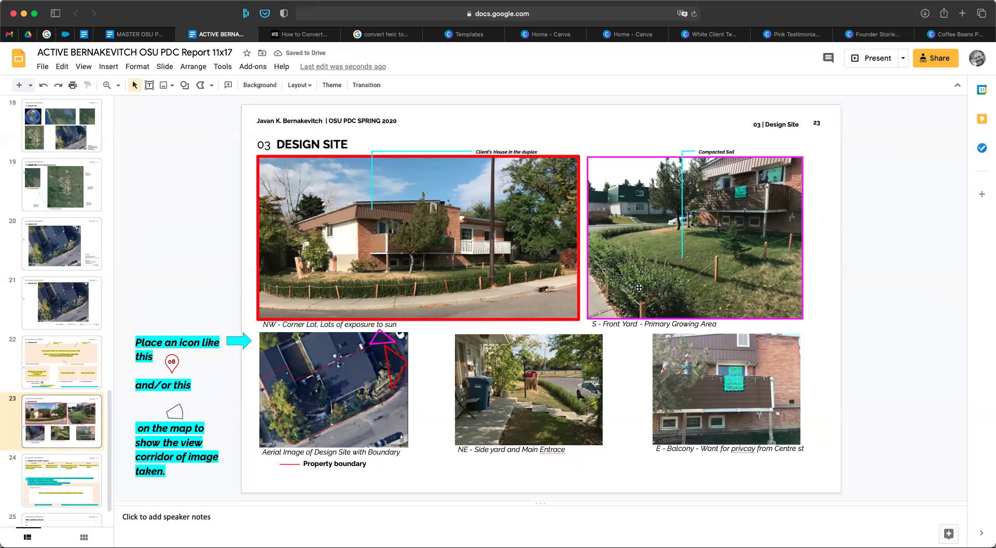
Set the magenta border weight of the S front-yard photo to 8px.
{"action": "left_click", "coordinate": [621, 259]}
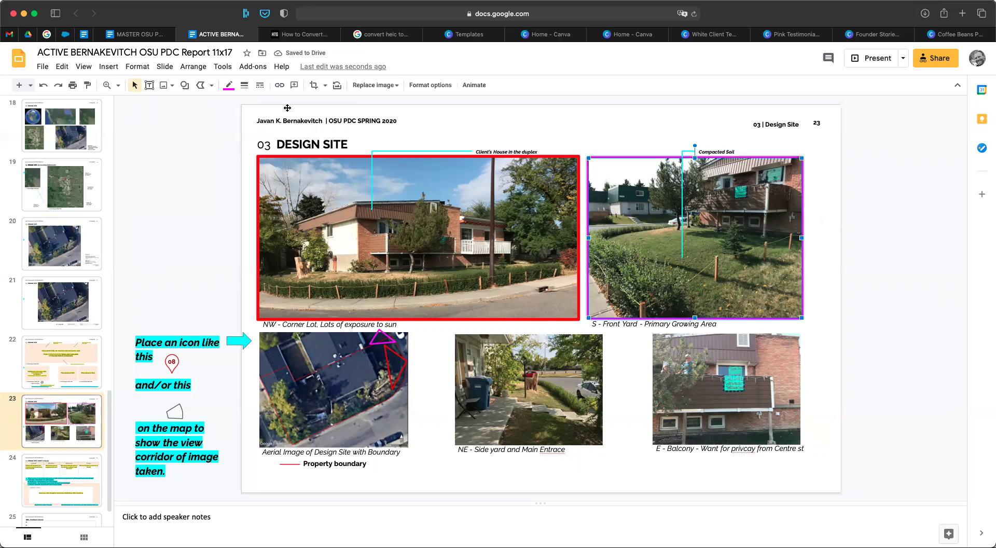
{"action": "left_click", "coordinate": [245, 86]}
{"action": "left_click", "coordinate": [264, 170]}
{"action": "left_click", "coordinate": [607, 136]}
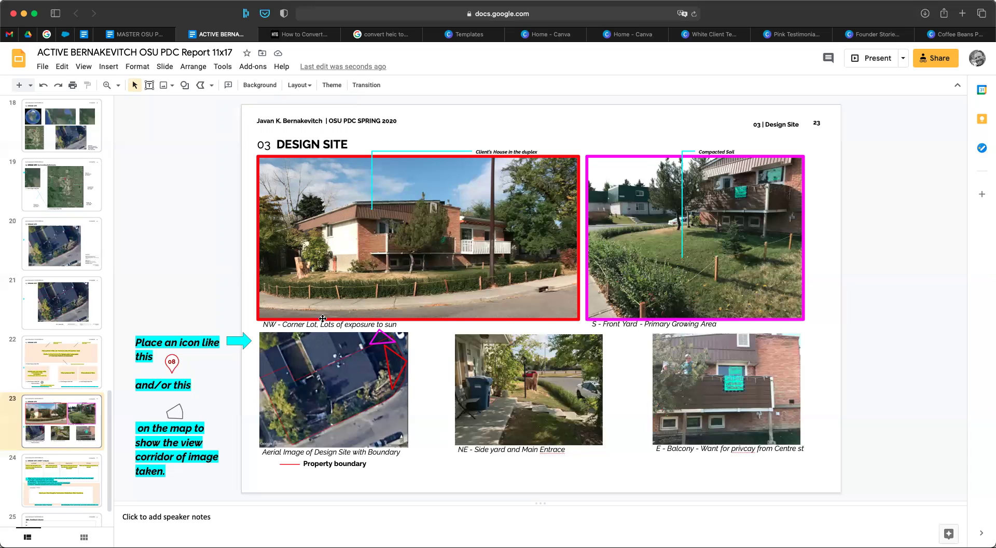
Draw a small triangular polyline on the lower middle of the aerial image, beside the road.
{"action": "left_click", "coordinate": [211, 86]}
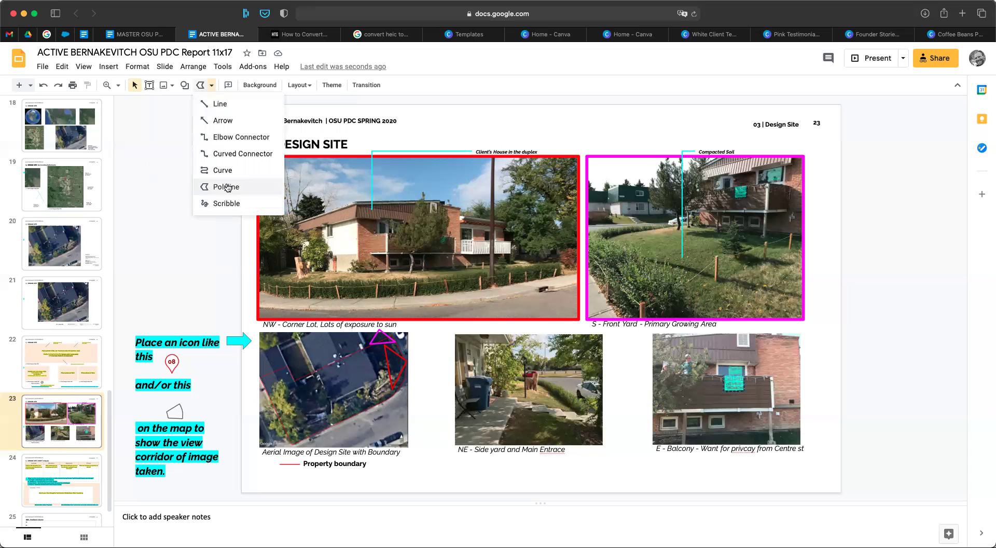
{"action": "left_click", "coordinate": [220, 186]}
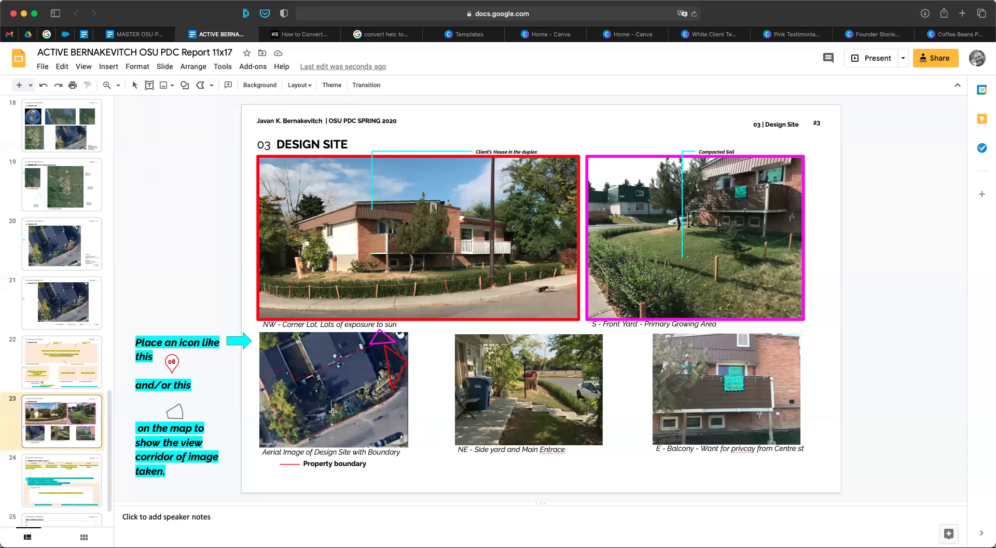
{"action": "left_click", "coordinate": [344, 398]}
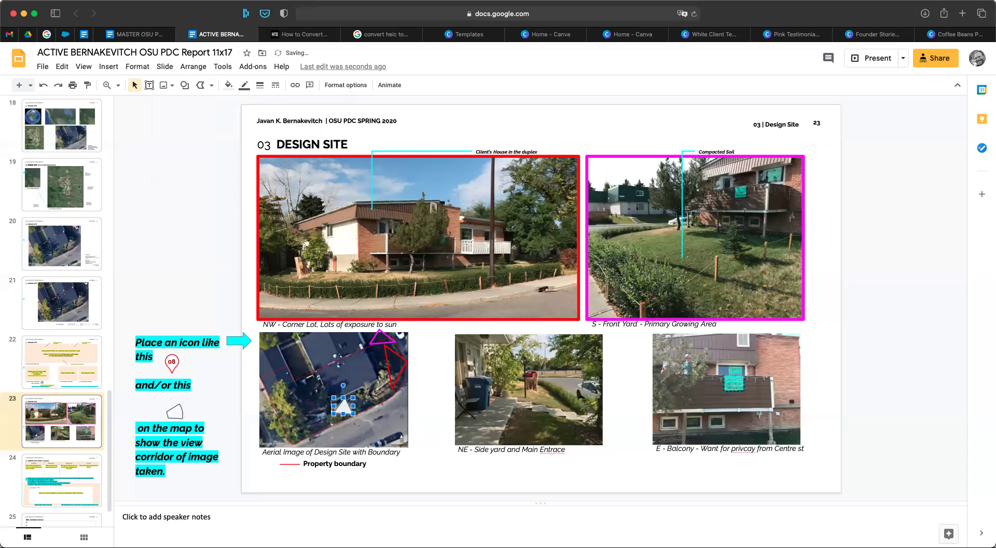
Format the new triangle with a 4px cyan outline and a transparent fill.
{"action": "left_click", "coordinate": [260, 86]}
{"action": "left_click", "coordinate": [278, 153]}
{"action": "left_click", "coordinate": [244, 85]}
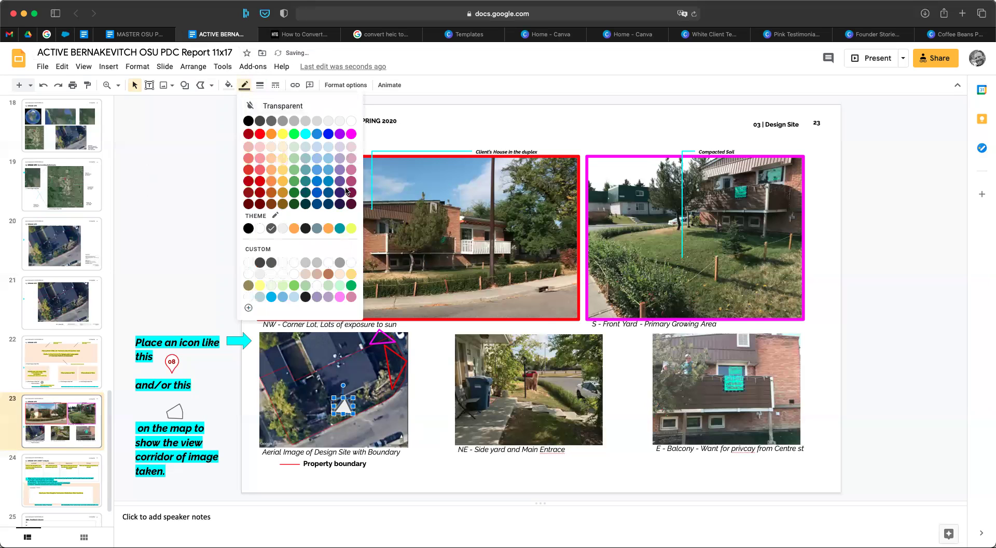
{"action": "left_click", "coordinate": [307, 136]}
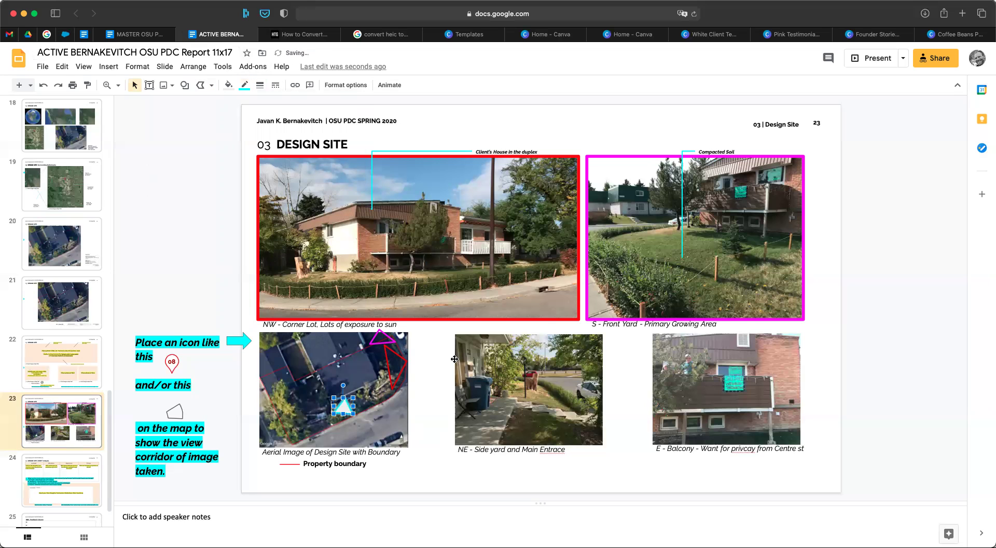
{"action": "left_click", "coordinate": [228, 85]}
{"action": "left_click", "coordinate": [240, 125]}
Copy the cyan triangle's formatting onto the NE side-yard photo and set its border weight to 12px.
{"action": "left_click", "coordinate": [508, 352]}
{"action": "left_click", "coordinate": [243, 85]}
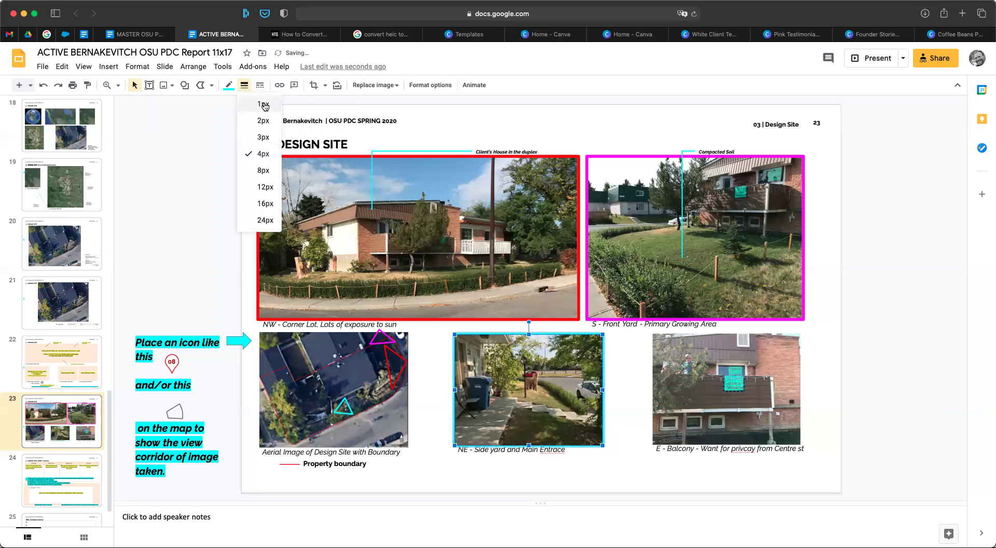
{"action": "left_click", "coordinate": [243, 85]}
{"action": "left_click", "coordinate": [244, 85]}
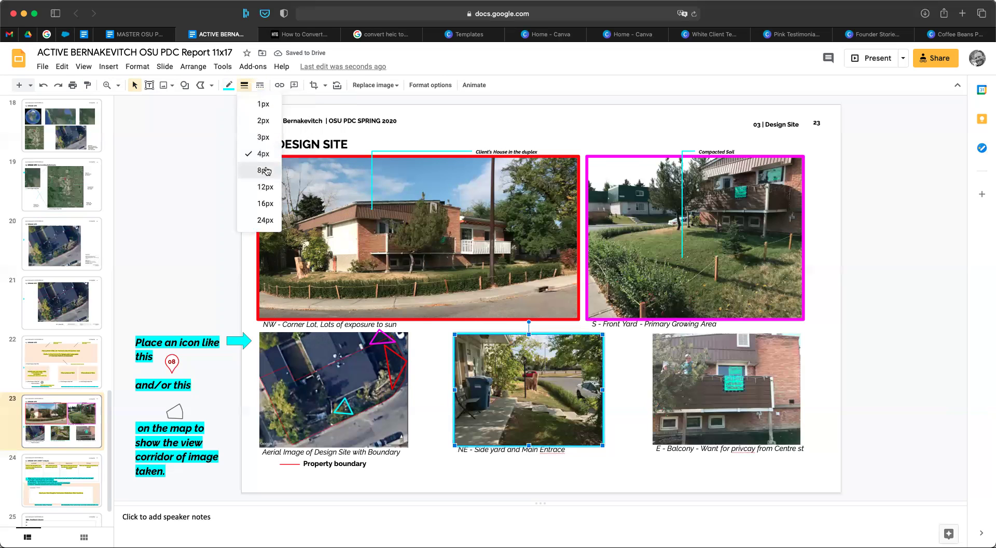
{"action": "left_click", "coordinate": [279, 190]}
{"action": "left_click", "coordinate": [627, 413]}
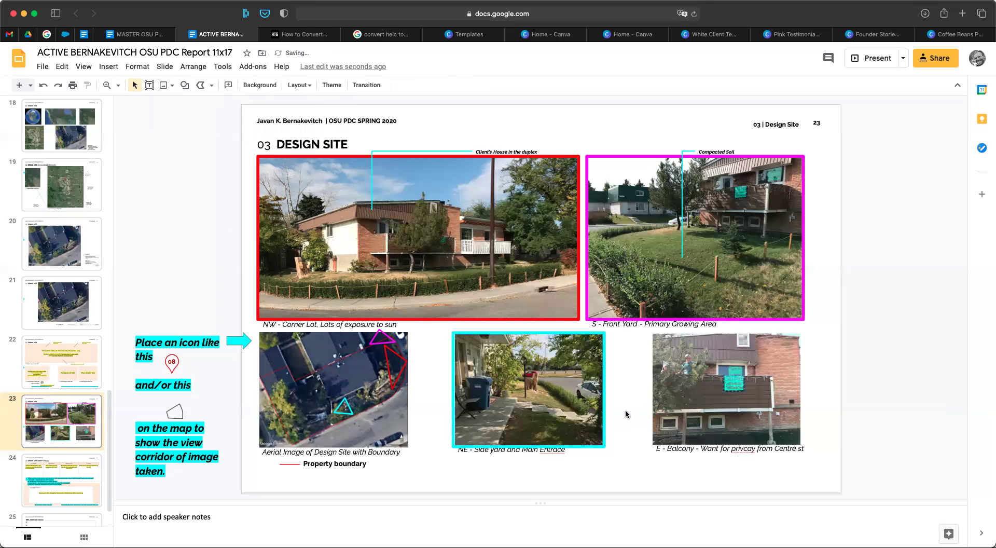
Nudge the NE side-yard and S front-yard captions down to clear the photo borders.
{"action": "left_click", "coordinate": [571, 453]}
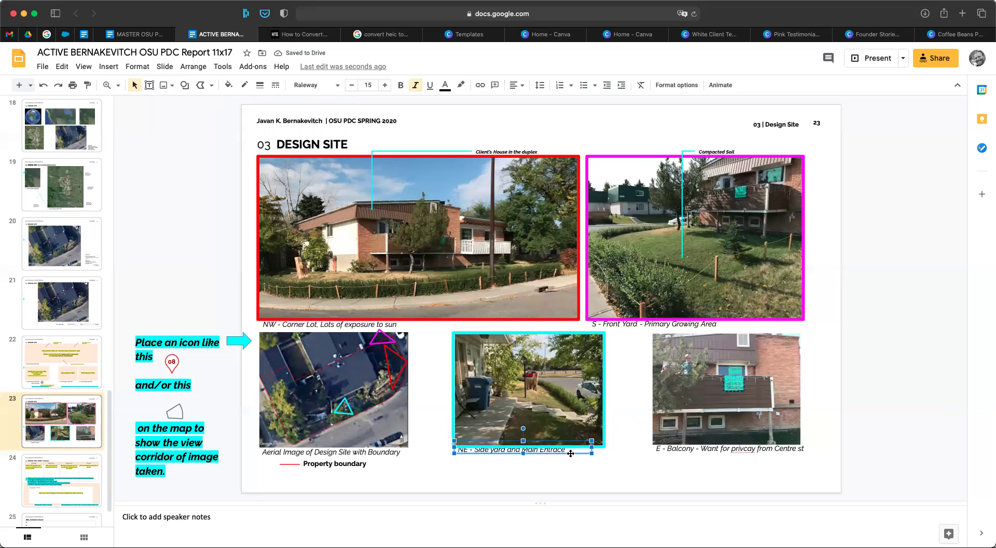
{"action": "left_click", "coordinate": [575, 453]}
{"action": "key", "text": "Down"}
{"action": "key", "text": "Down"}
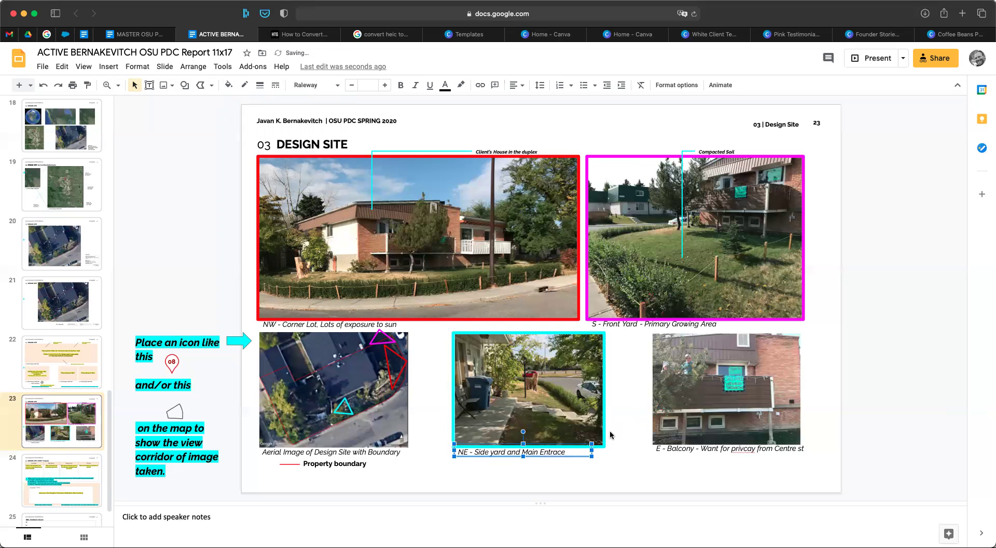
{"action": "left_click", "coordinate": [627, 324]}
{"action": "key", "text": "Escape"}
{"action": "key", "text": "Down"}
{"action": "left_click", "coordinate": [372, 327]}
{"action": "left_click", "coordinate": [442, 376]}
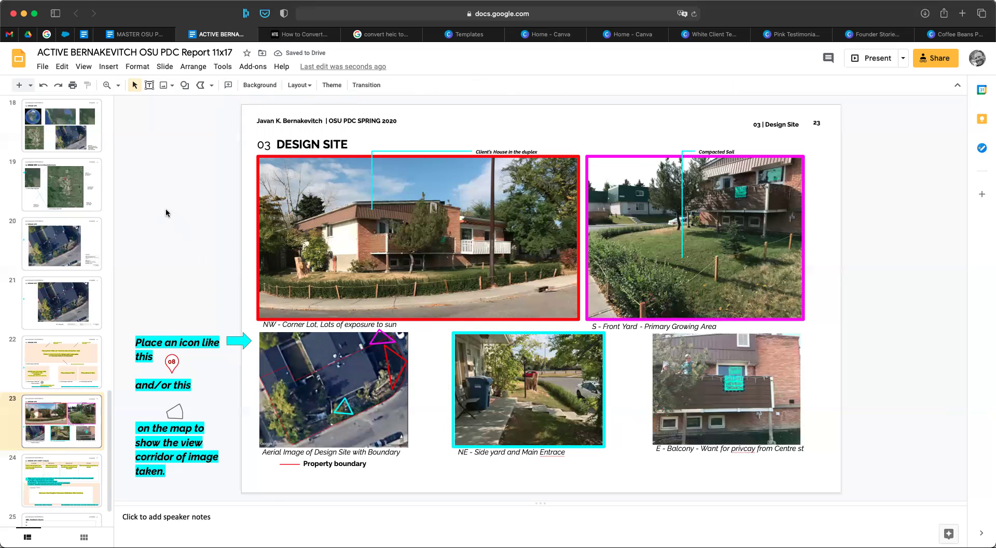
Move the aerial image down together with its triangles, caption and property boundary legend.
{"action": "left_click_drag", "start_coordinate": [243, 367], "coordinate": [409, 491]}
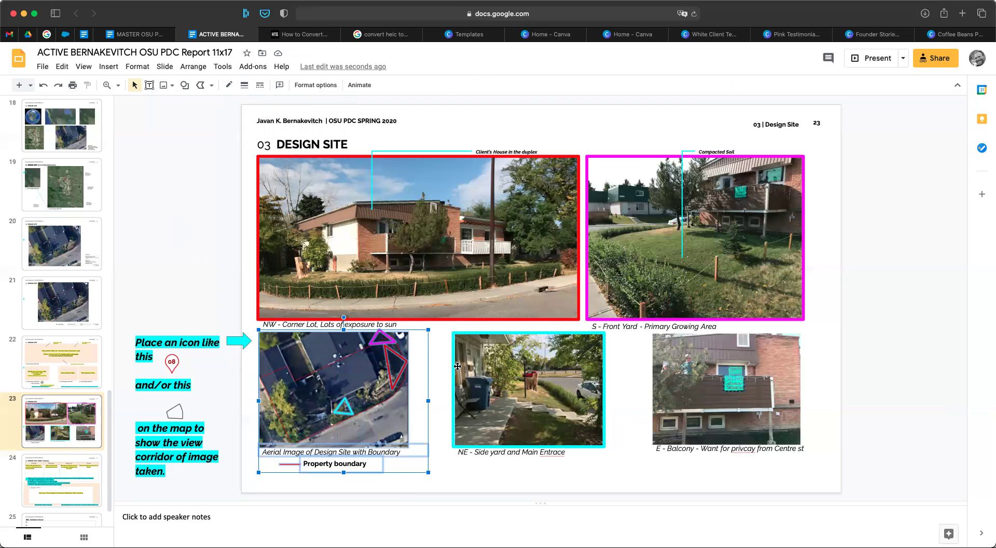
{"action": "key", "text": "Down"}
{"action": "key", "text": "Down"}
{"action": "key", "text": "Down"}
{"action": "key", "text": "Down"}
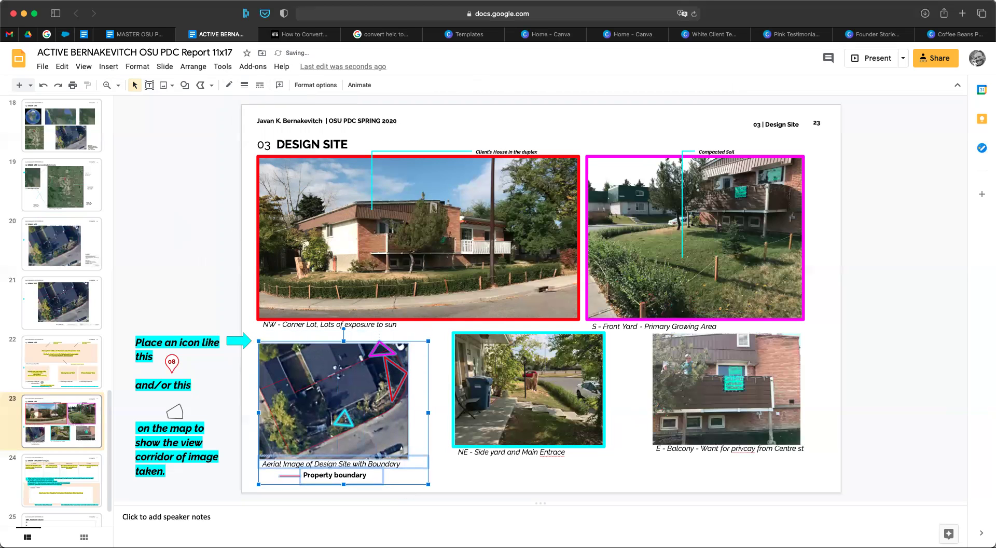
{"action": "key", "text": "Down"}
Nudge the NW corner-lot caption on slide 23 down to clear the red photo border.
{"action": "left_click", "coordinate": [397, 323]}
{"action": "scroll", "coordinate": [411, 329], "scroll_direction": "down", "scroll_amount": 1}
{"action": "left_click", "coordinate": [412, 329]}
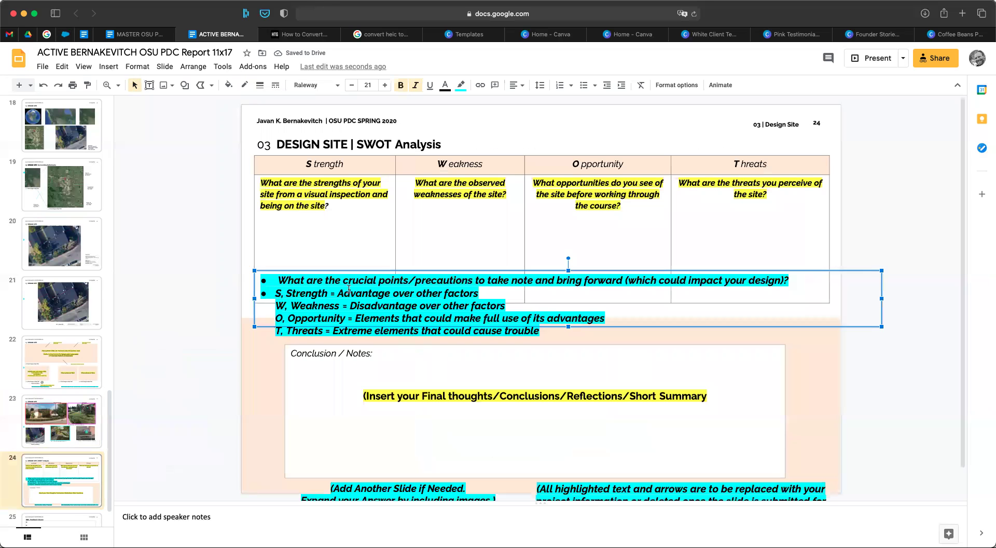
{"action": "left_click", "coordinate": [63, 438]}
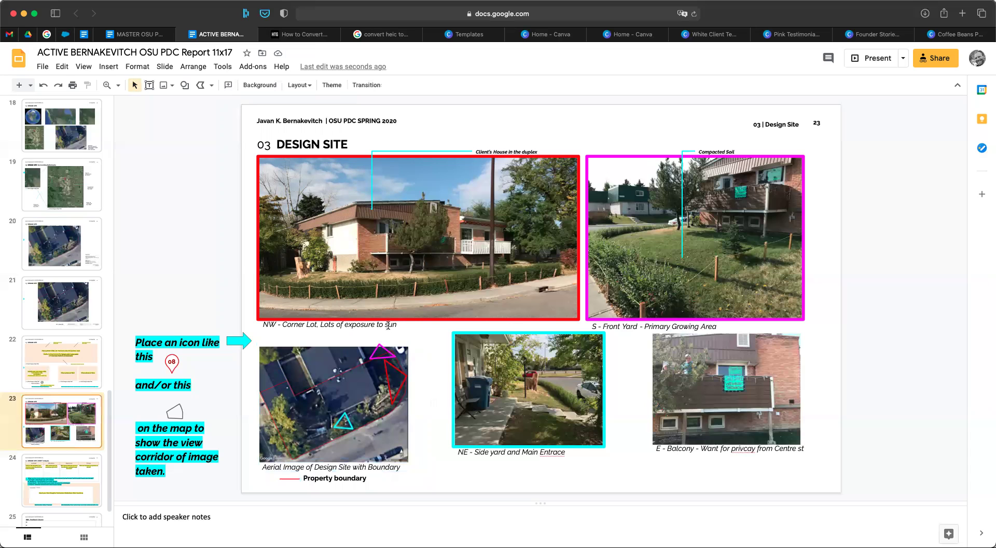
{"action": "left_click", "coordinate": [393, 329]}
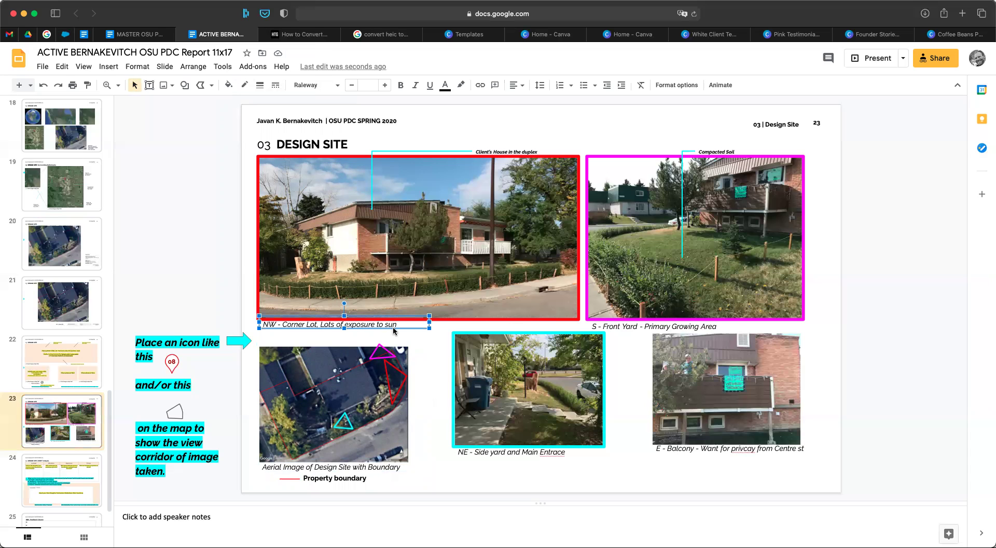
{"action": "key", "text": "Down"}
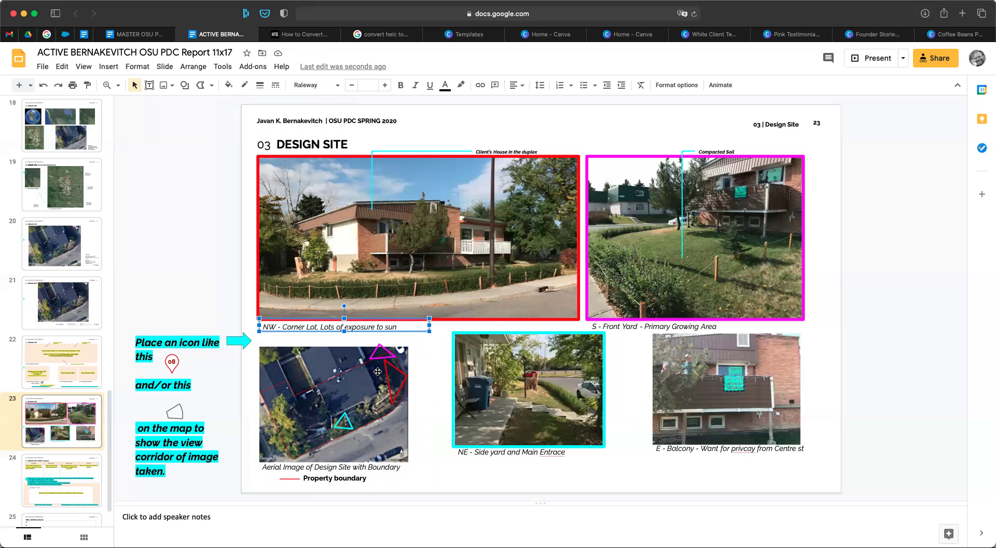
Draw a small triangular polyline on the aerial image between the magenta and red triangles.
{"action": "left_click", "coordinate": [210, 85]}
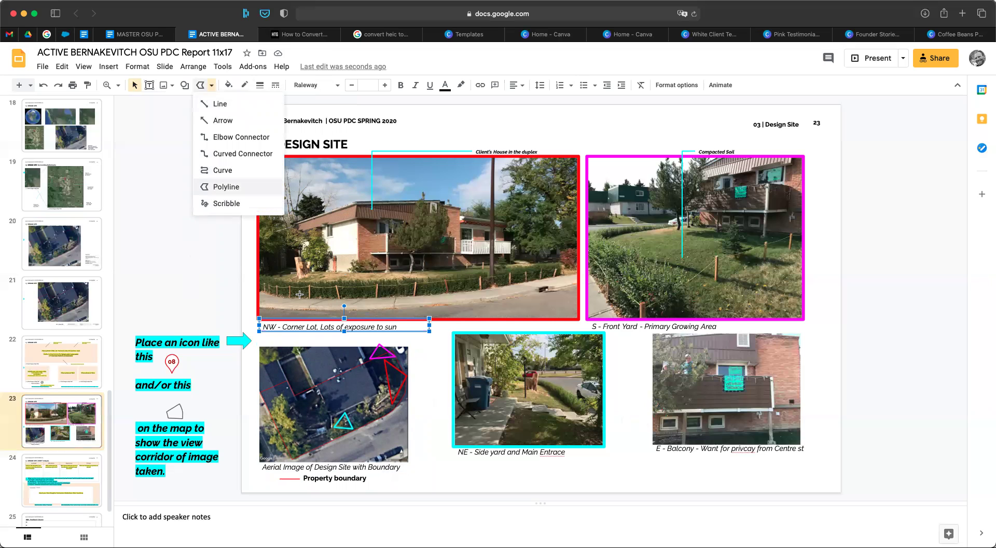
{"action": "left_click", "coordinate": [223, 187]}
{"action": "left_click", "coordinate": [374, 368]}
{"action": "left_click", "coordinate": [379, 382]}
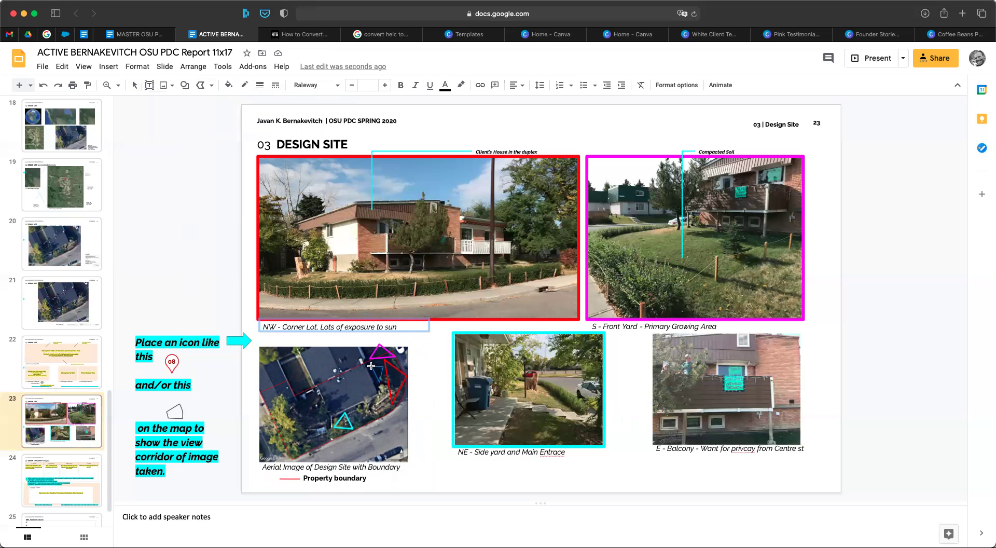
{"action": "left_click", "coordinate": [373, 368]}
Format the fourth triangle with a 4px green outline and a transparent fill.
{"action": "left_click", "coordinate": [260, 85]}
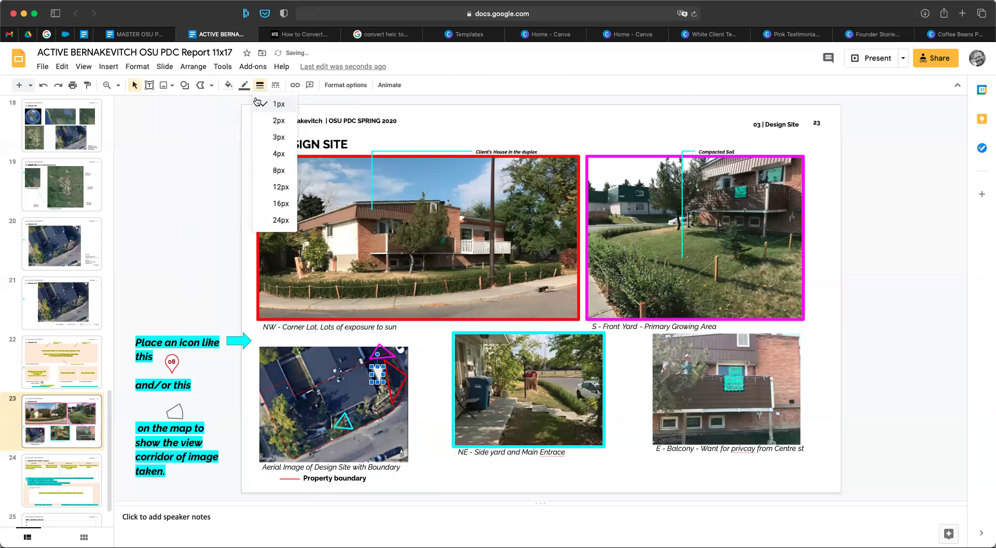
{"action": "left_click", "coordinate": [279, 155]}
{"action": "left_click", "coordinate": [244, 85]}
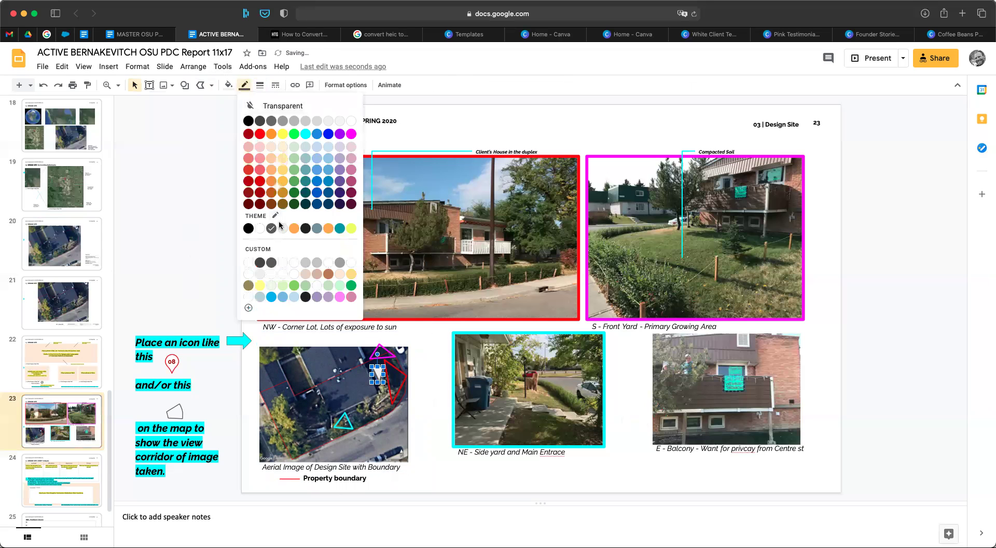
{"action": "left_click", "coordinate": [294, 136]}
{"action": "left_click", "coordinate": [228, 85]}
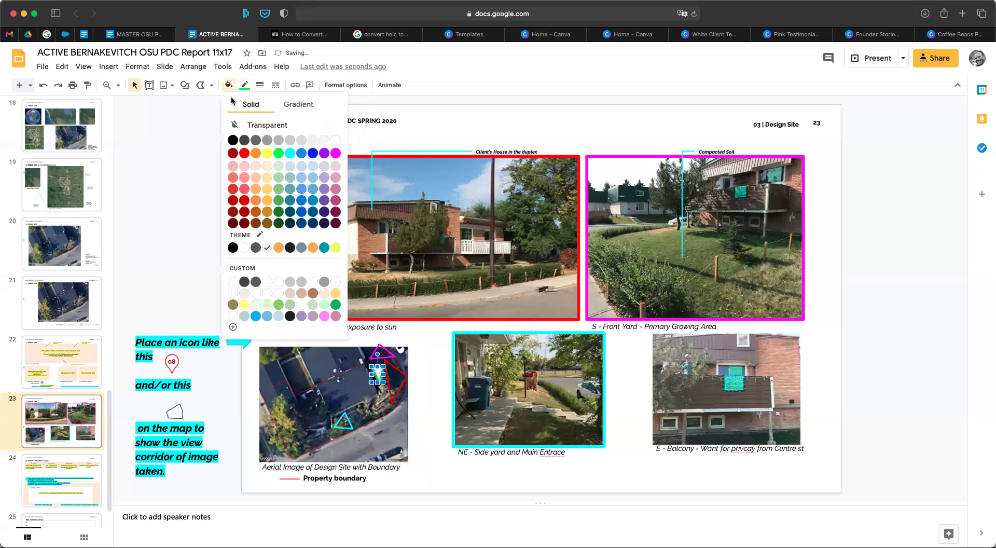
{"action": "left_click", "coordinate": [244, 130]}
Copy the green triangle's formatting onto the E balcony photo and set its border weight to 12px.
{"action": "left_click", "coordinate": [87, 85]}
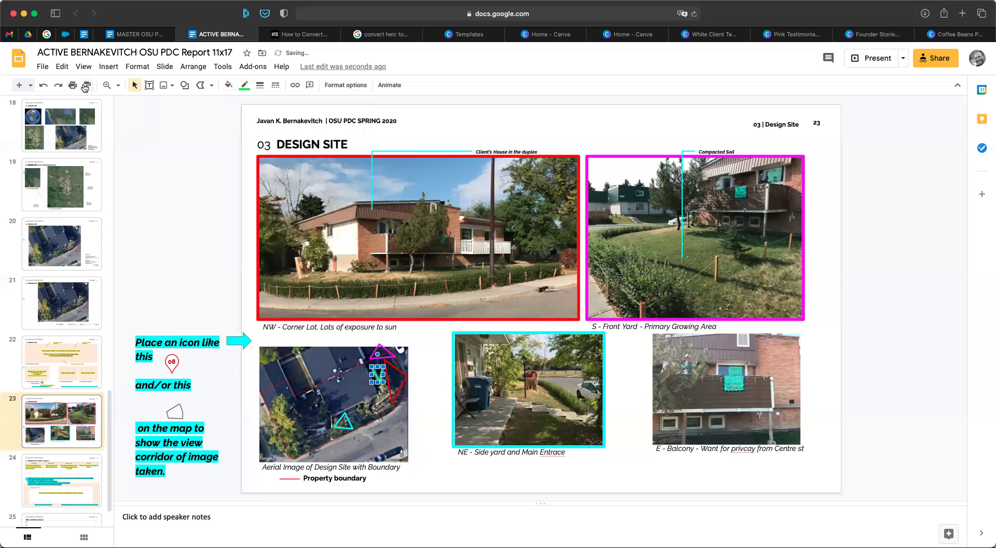
{"action": "left_click", "coordinate": [773, 426]}
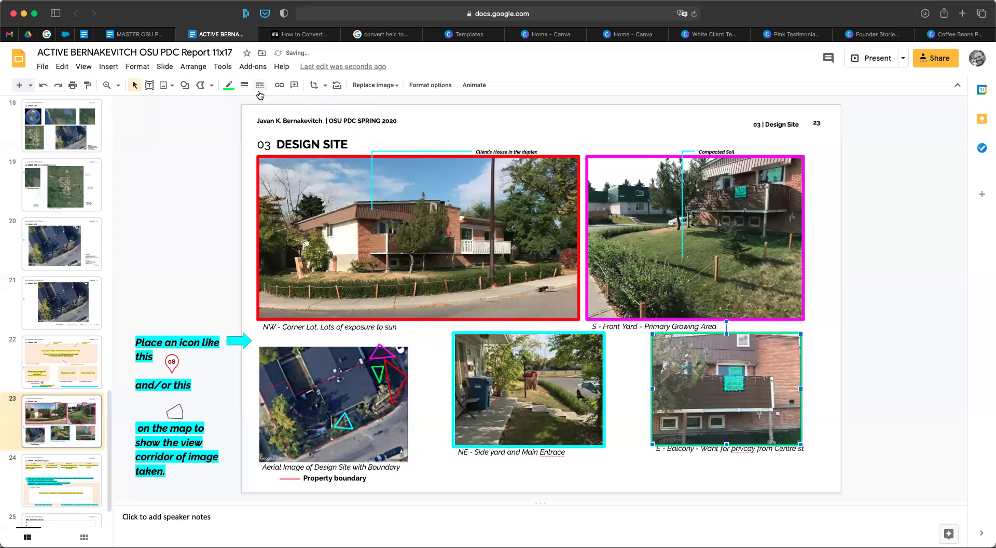
{"action": "left_click", "coordinate": [244, 85]}
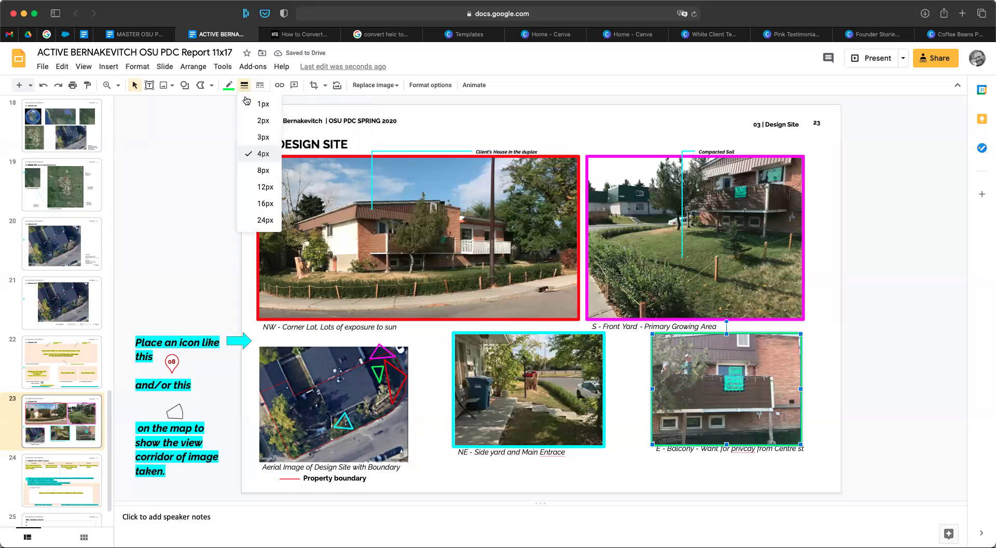
{"action": "left_click", "coordinate": [266, 187]}
{"action": "left_click", "coordinate": [725, 469]}
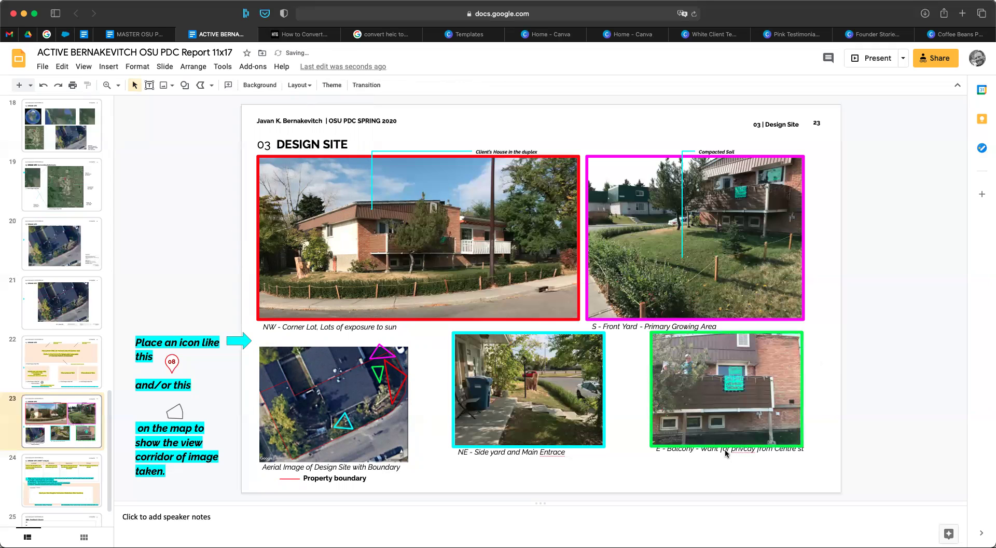
Nudge the E balcony caption down to clear the green photo border.
{"action": "left_click", "coordinate": [724, 449]}
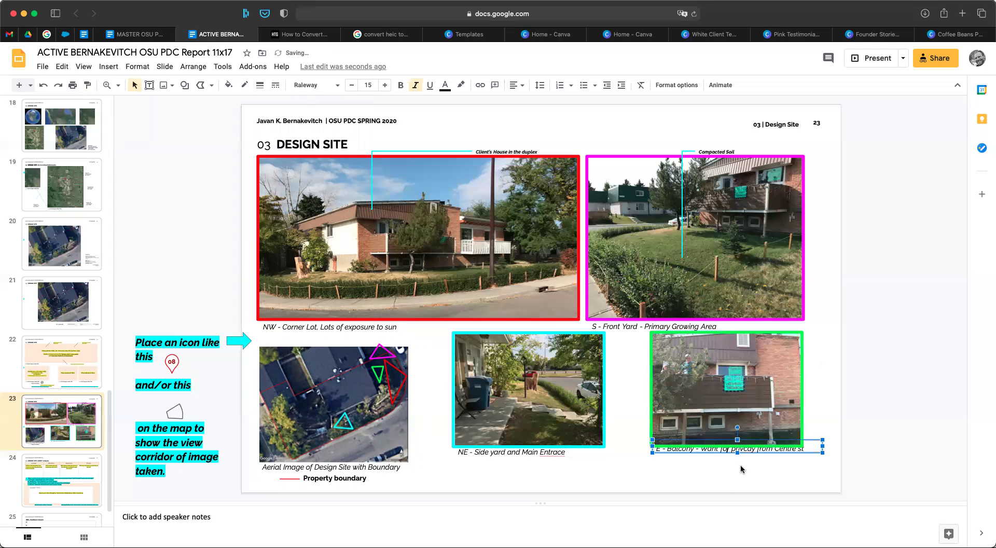
{"action": "left_click", "coordinate": [799, 454]}
{"action": "key", "text": "Down"}
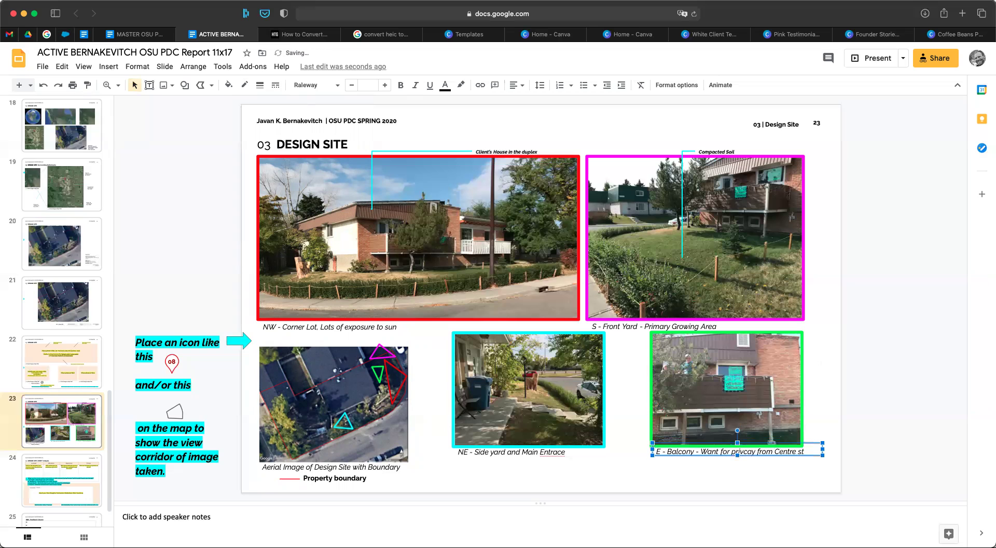
Correct the spelling to "privacy" in the E balcony caption and "Entrance" in the NE side-yard caption.
{"action": "left_click", "coordinate": [745, 451]}
{"action": "key", "text": "Delete"}
{"action": "key", "text": "Delete"}
{"action": "type", "text": "y"}
{"action": "left_click", "coordinate": [557, 453]}
{"action": "type", "text": "n"}
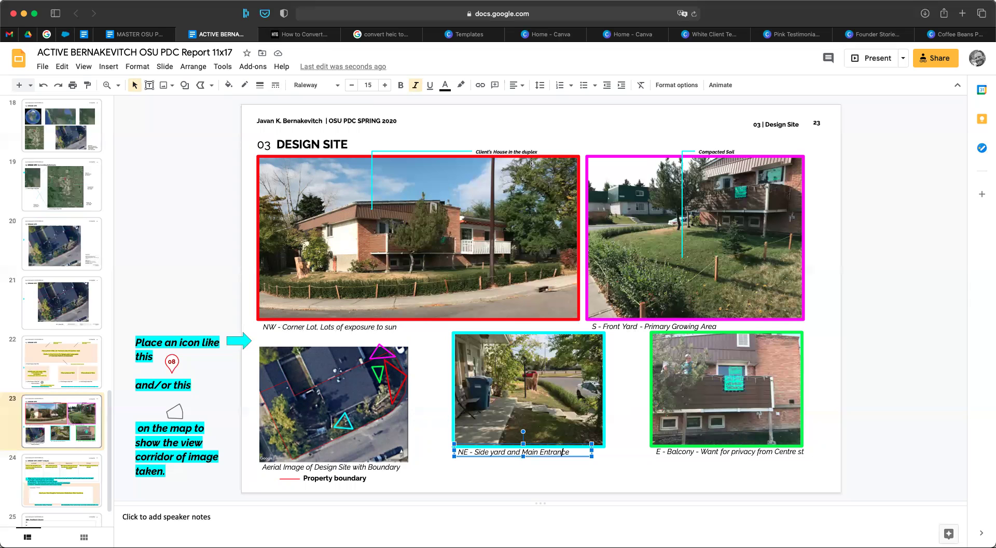
Append ". Front of lot primary design area" to the NW corner-lot caption and widen its text box to fit one line.
{"action": "left_click", "coordinate": [394, 327]}
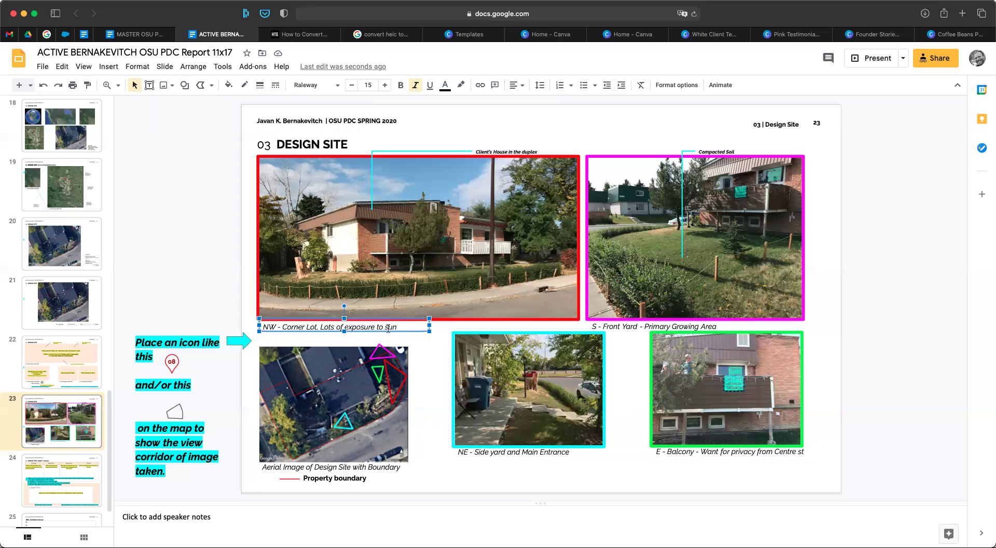
{"action": "type", "text": ". Front of lo"}
{"action": "type", "text": " primar"}
{"action": "key", "text": "BackSpace"}
{"action": "key", "text": "BackSpace"}
{"action": "key", "text": "BackSpace"}
{"action": "key", "text": "BackSpace"}
{"action": "type", "text": "rimary ddsi"}
{"action": "key", "text": "BackSpace"}
{"action": "key", "text": "BackSpace"}
{"action": "key", "text": "BackSpace"}
{"action": "key", "text": "BackSpace"}
{"action": "type", "text": "design"}
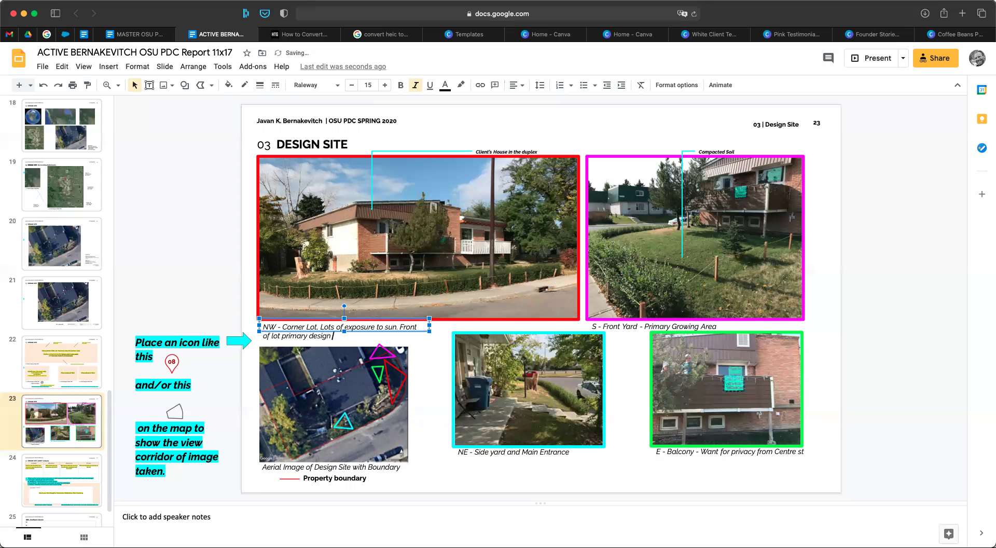
{"action": "type", "text": " area"}
{"action": "left_click_drag", "start_coordinate": [429, 325], "coordinate": [536, 325]}
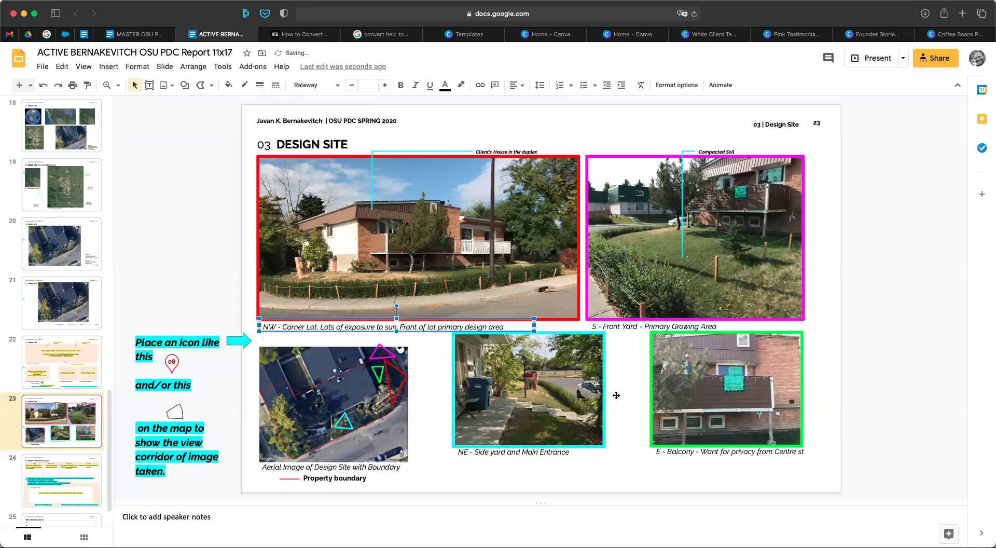
Nudge the NE side-yard and E balcony photos down together with their captions.
{"action": "left_click_drag", "start_coordinate": [439, 417], "coordinate": [742, 449]}
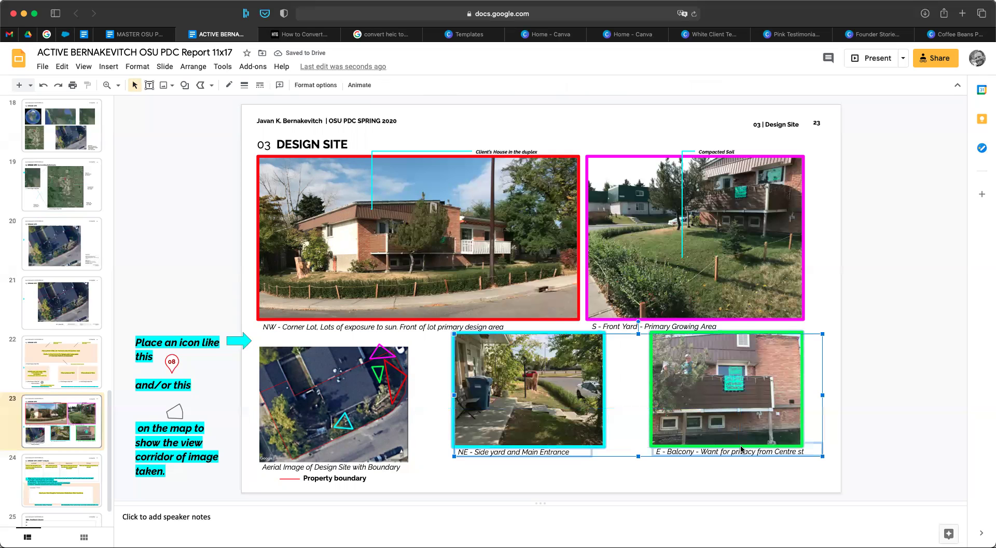
{"action": "key", "text": "Down"}
{"action": "key", "text": "Down"}
{"action": "key", "text": "Down"}
{"action": "key", "text": "Down"}
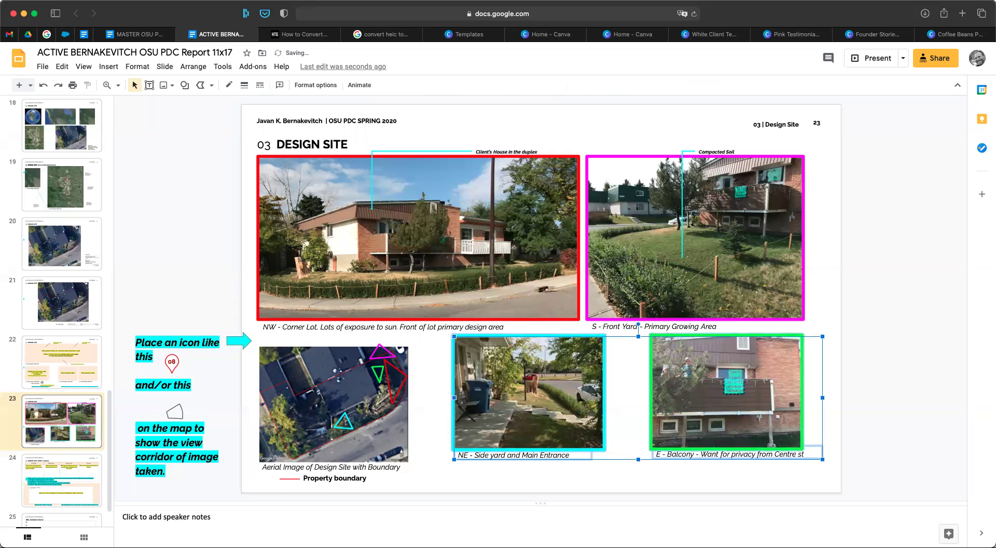